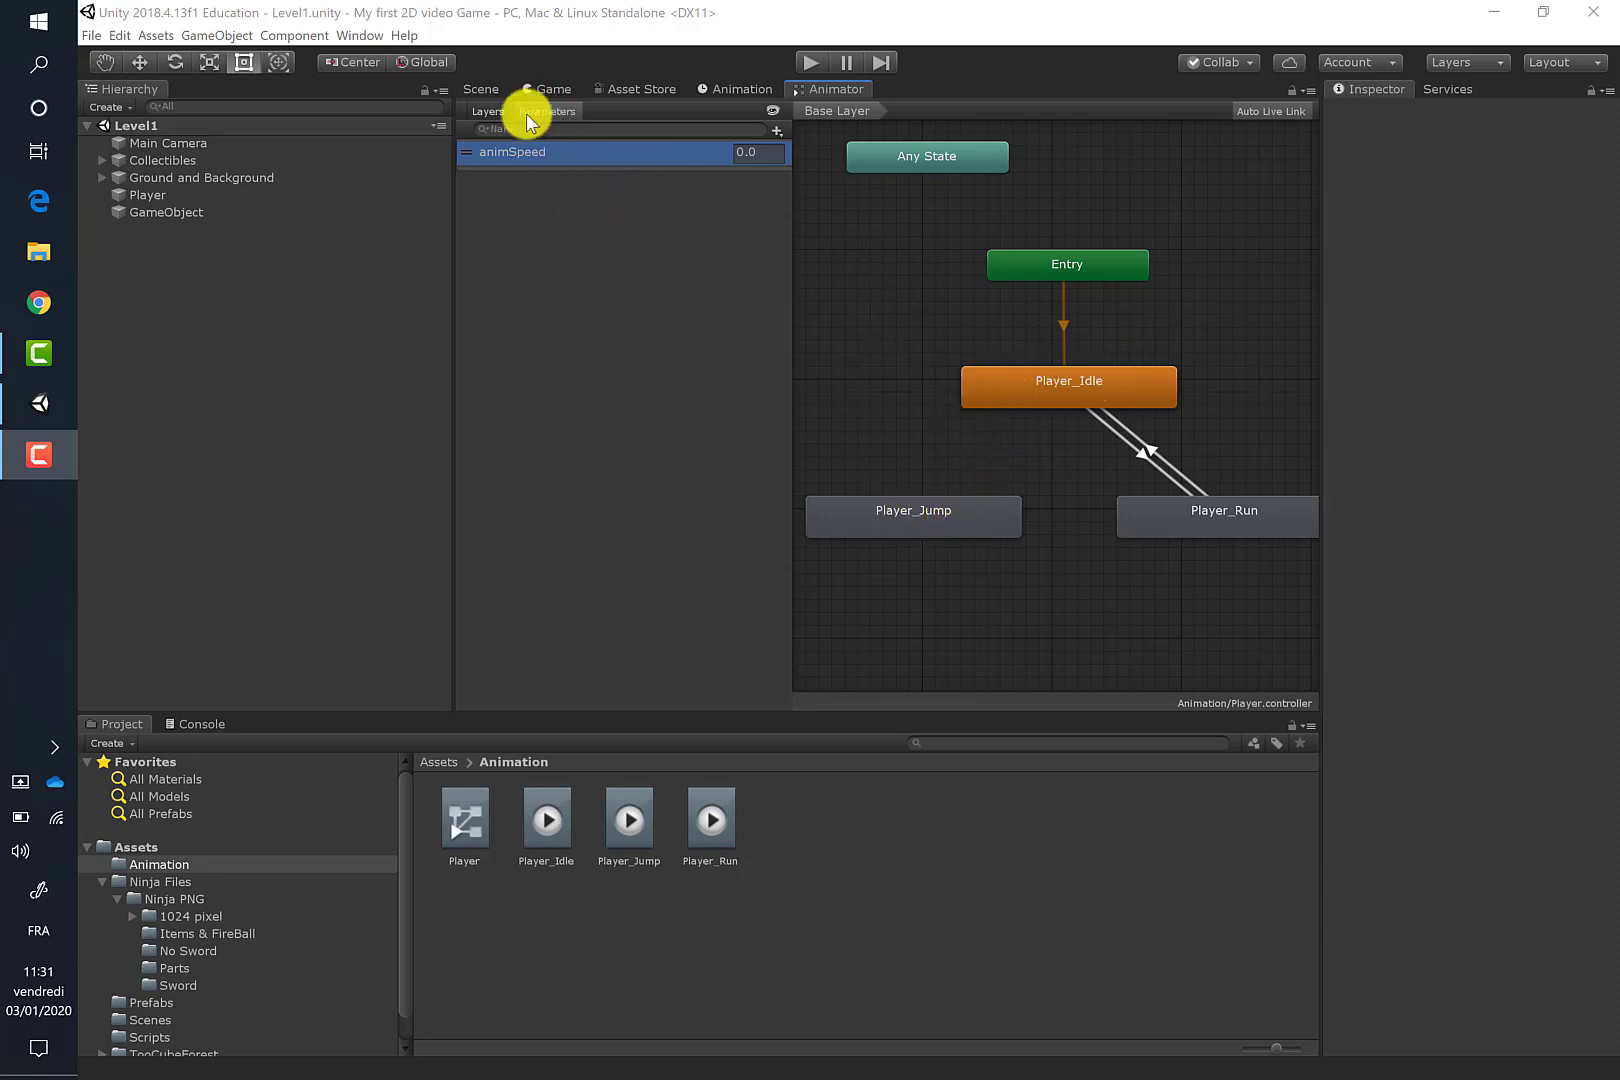
- Create a new Bool parameter named animJump alongside animSpeed in the Parameters list
{"action": "left_click", "coordinate": [776, 130]}
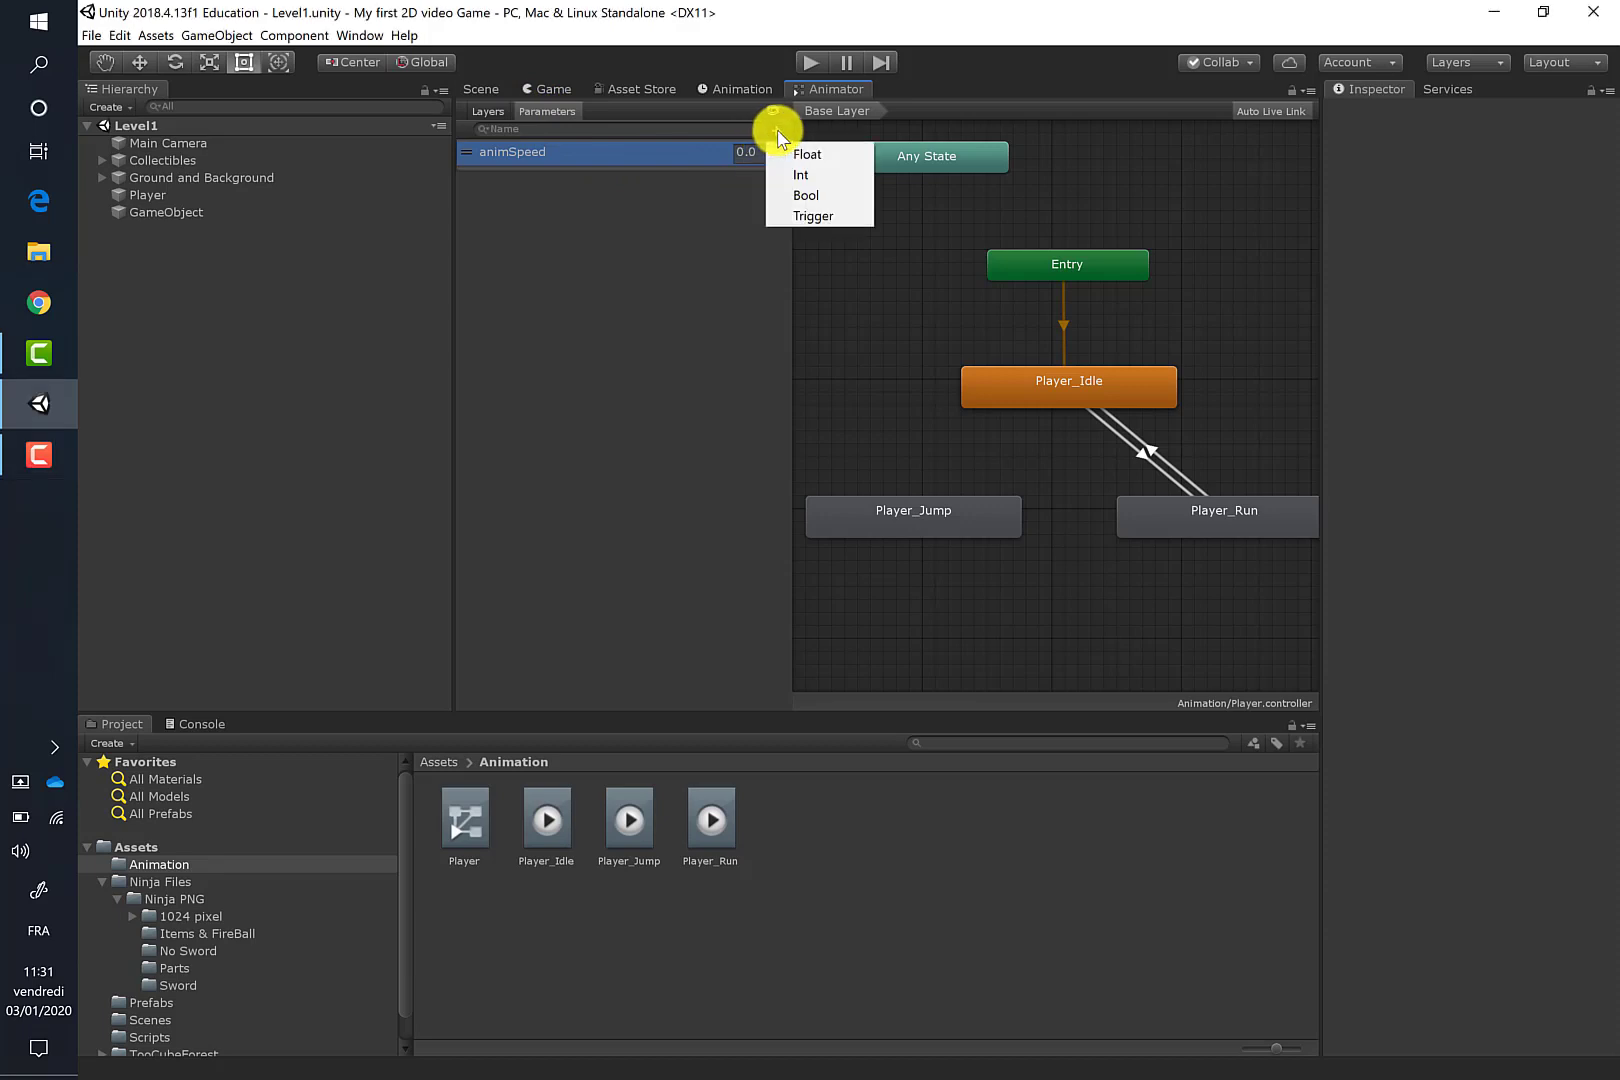
{"action": "left_click", "coordinate": [798, 198]}
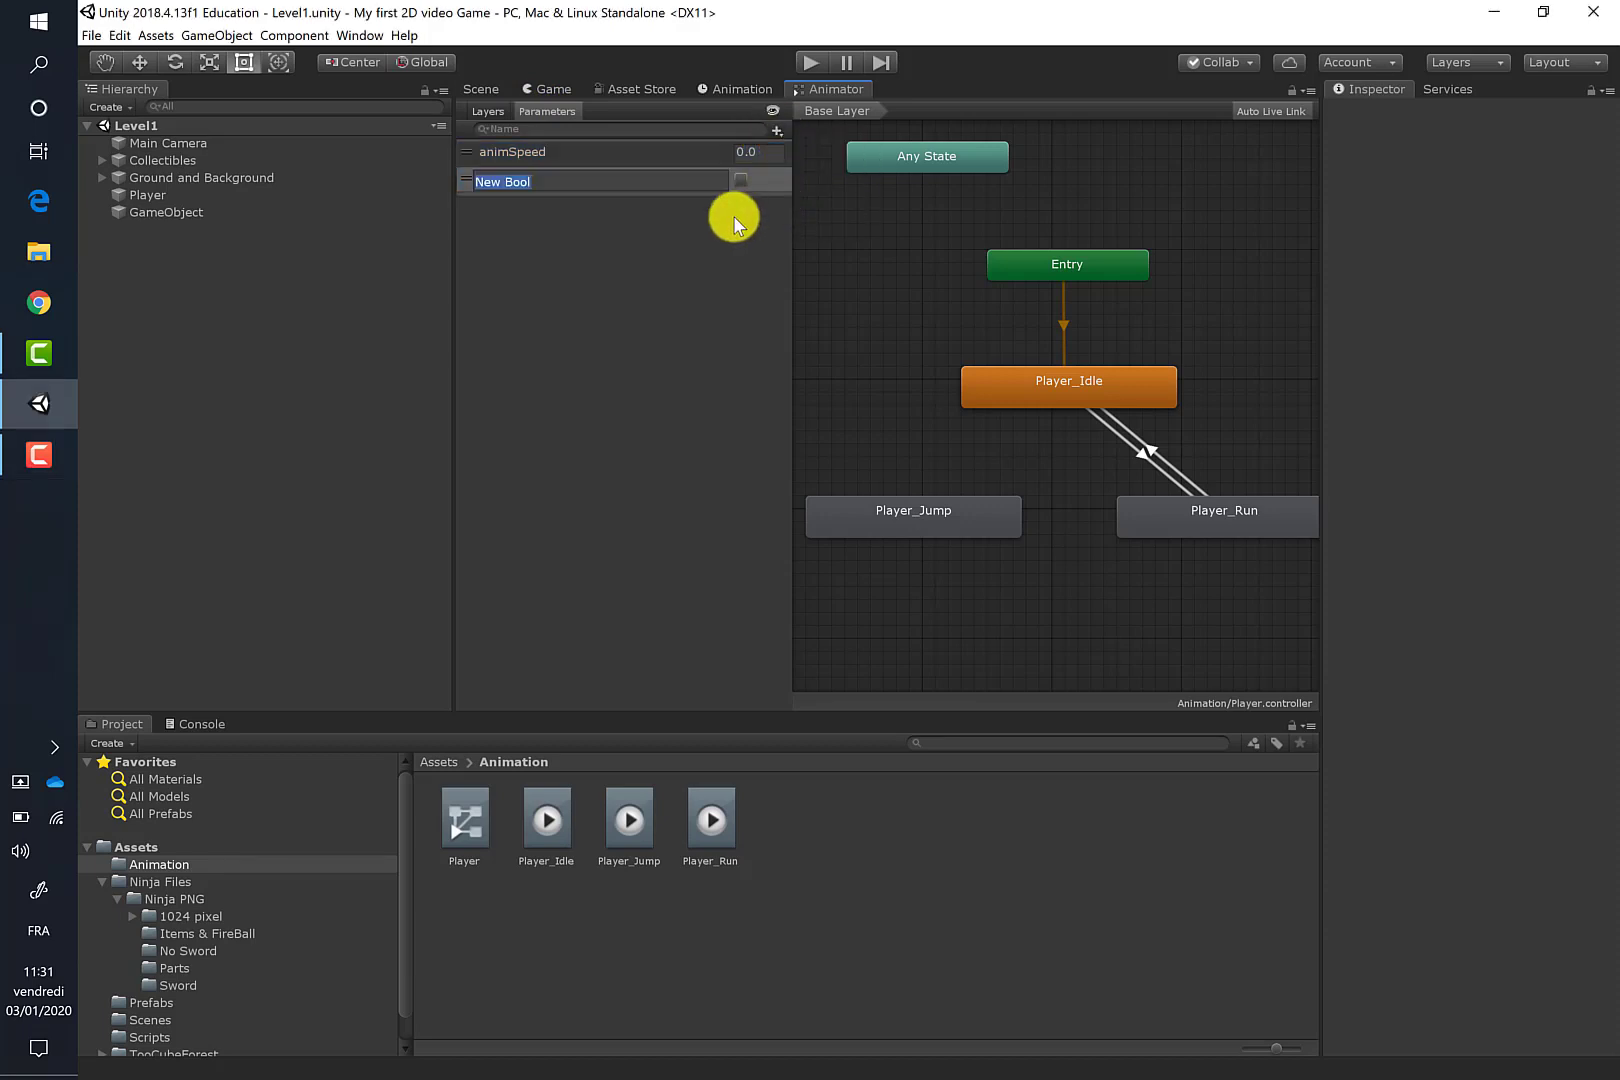
{"action": "type", "text": "animJump"}
{"action": "key", "text": "Return"}
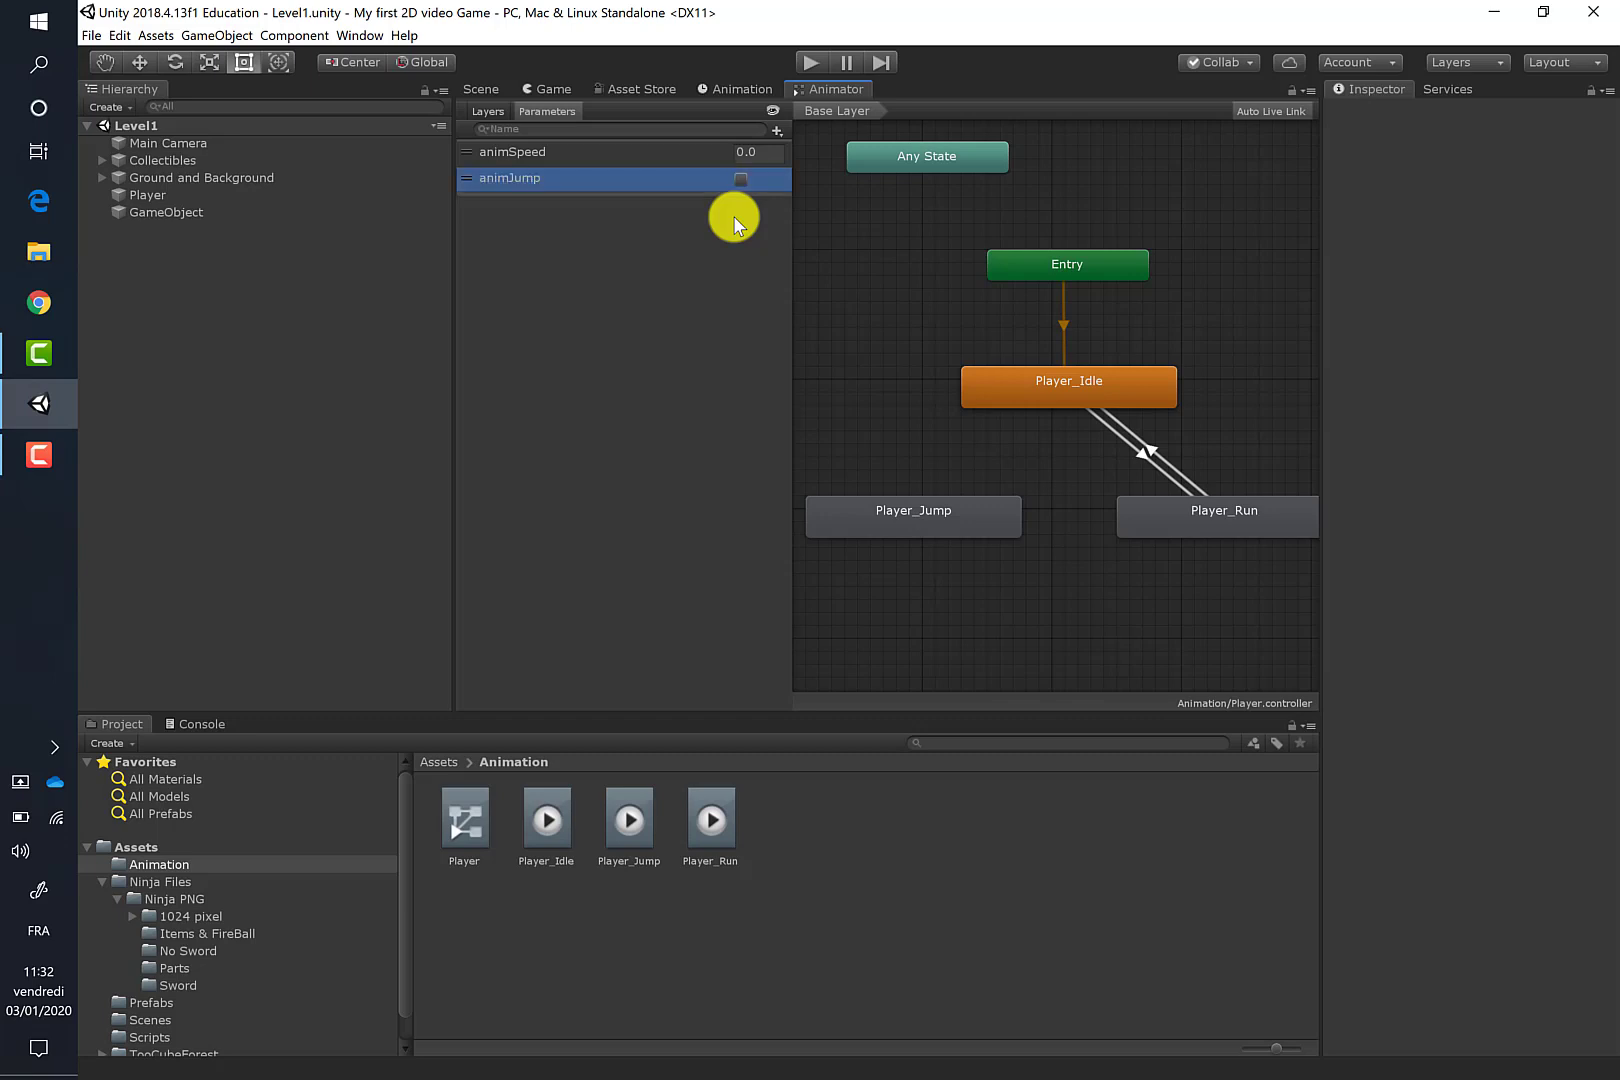
{"action": "left_click", "coordinate": [1017, 394]}
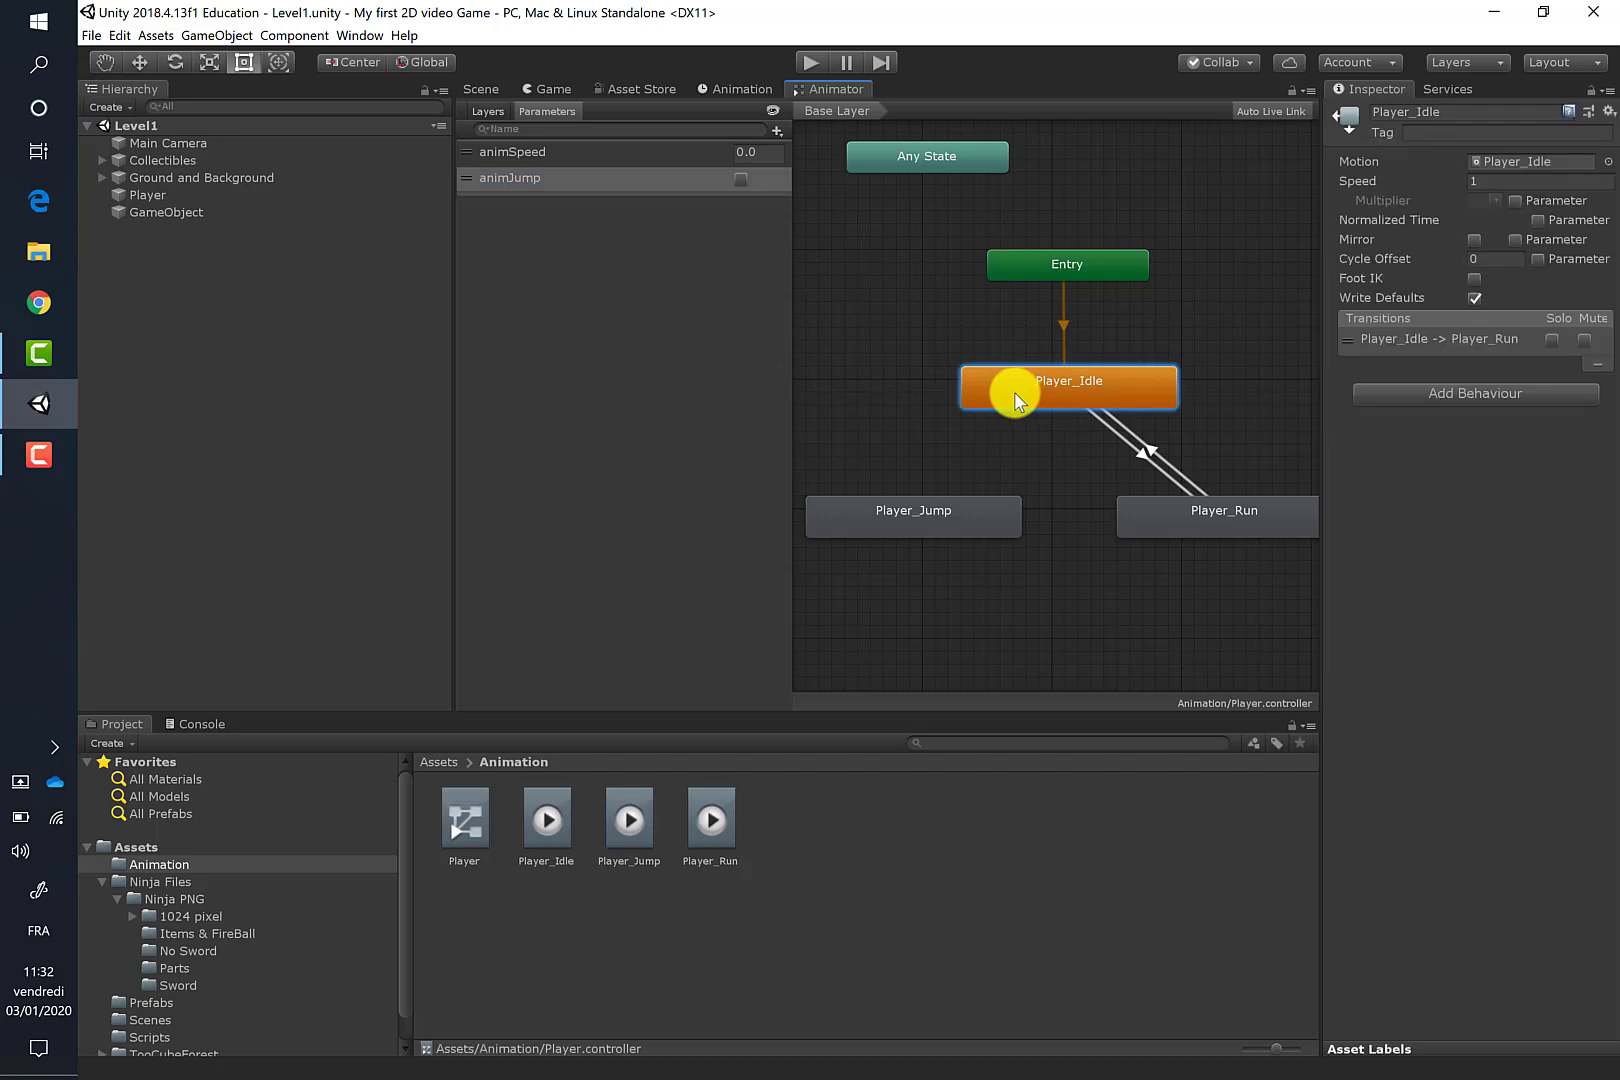
- Draw a transition from Player_Idle to Player_Jump and select it
{"action": "right_click", "coordinate": [1017, 400]}
{"action": "left_click", "coordinate": [1045, 405]}
{"action": "left_click", "coordinate": [930, 516]}
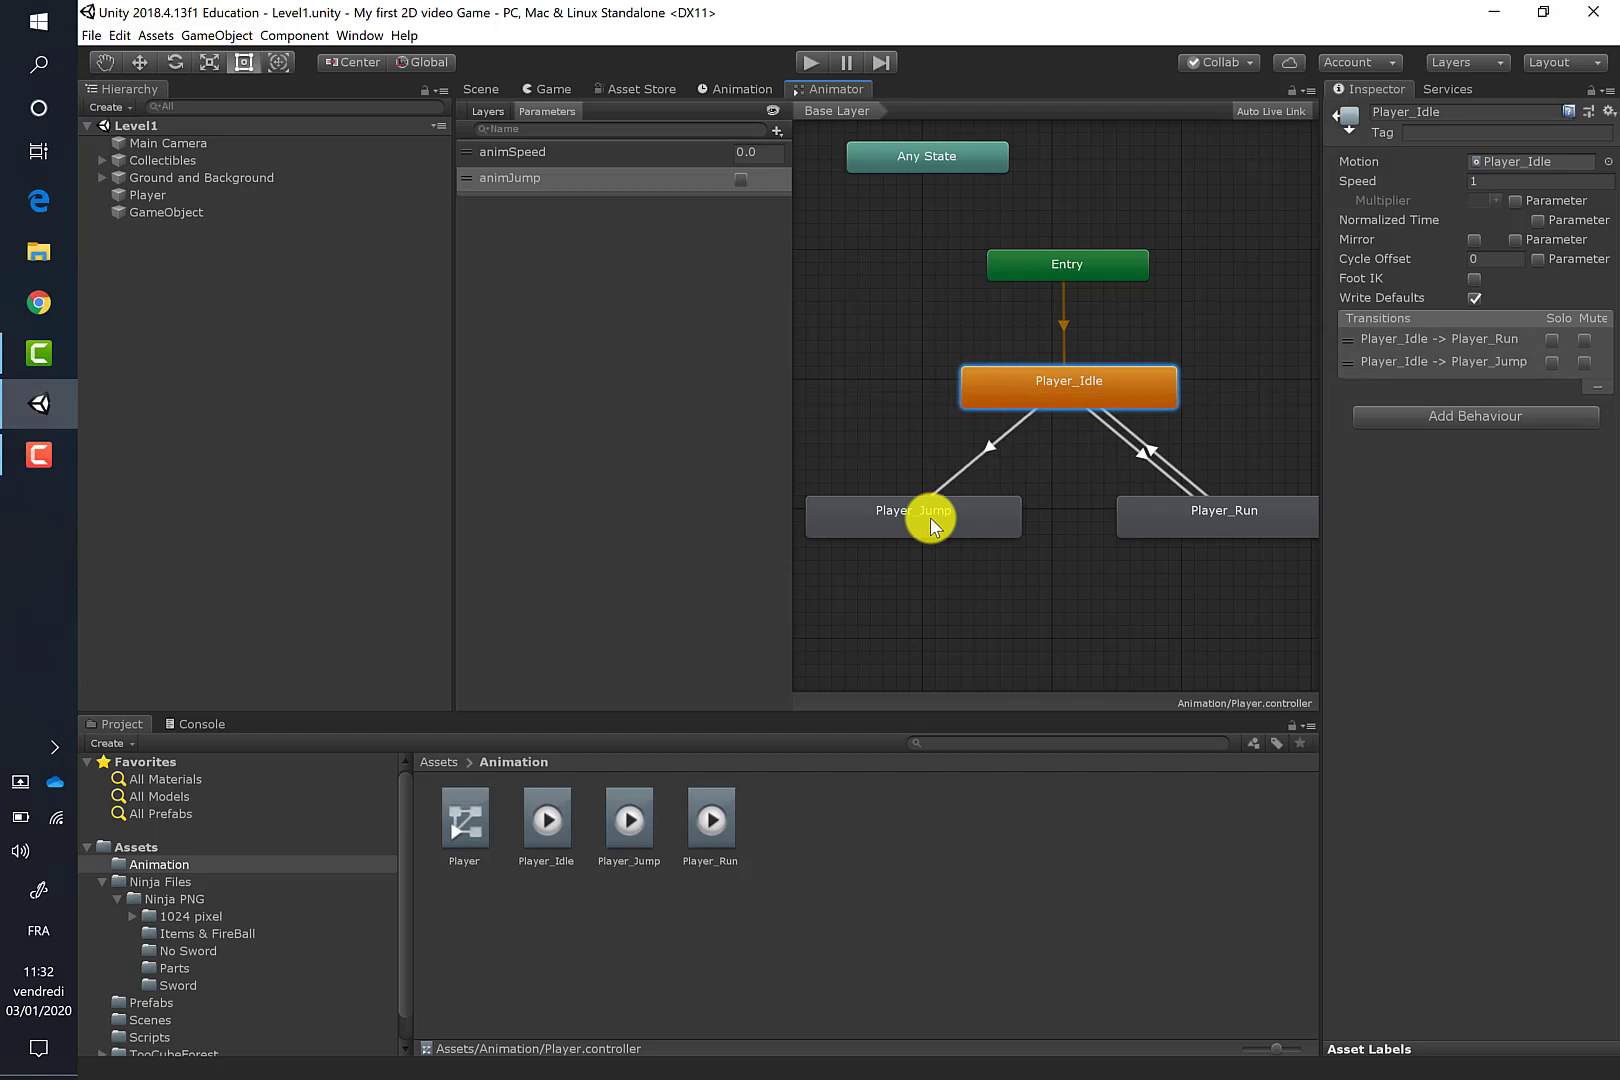
{"action": "left_click", "coordinate": [998, 450]}
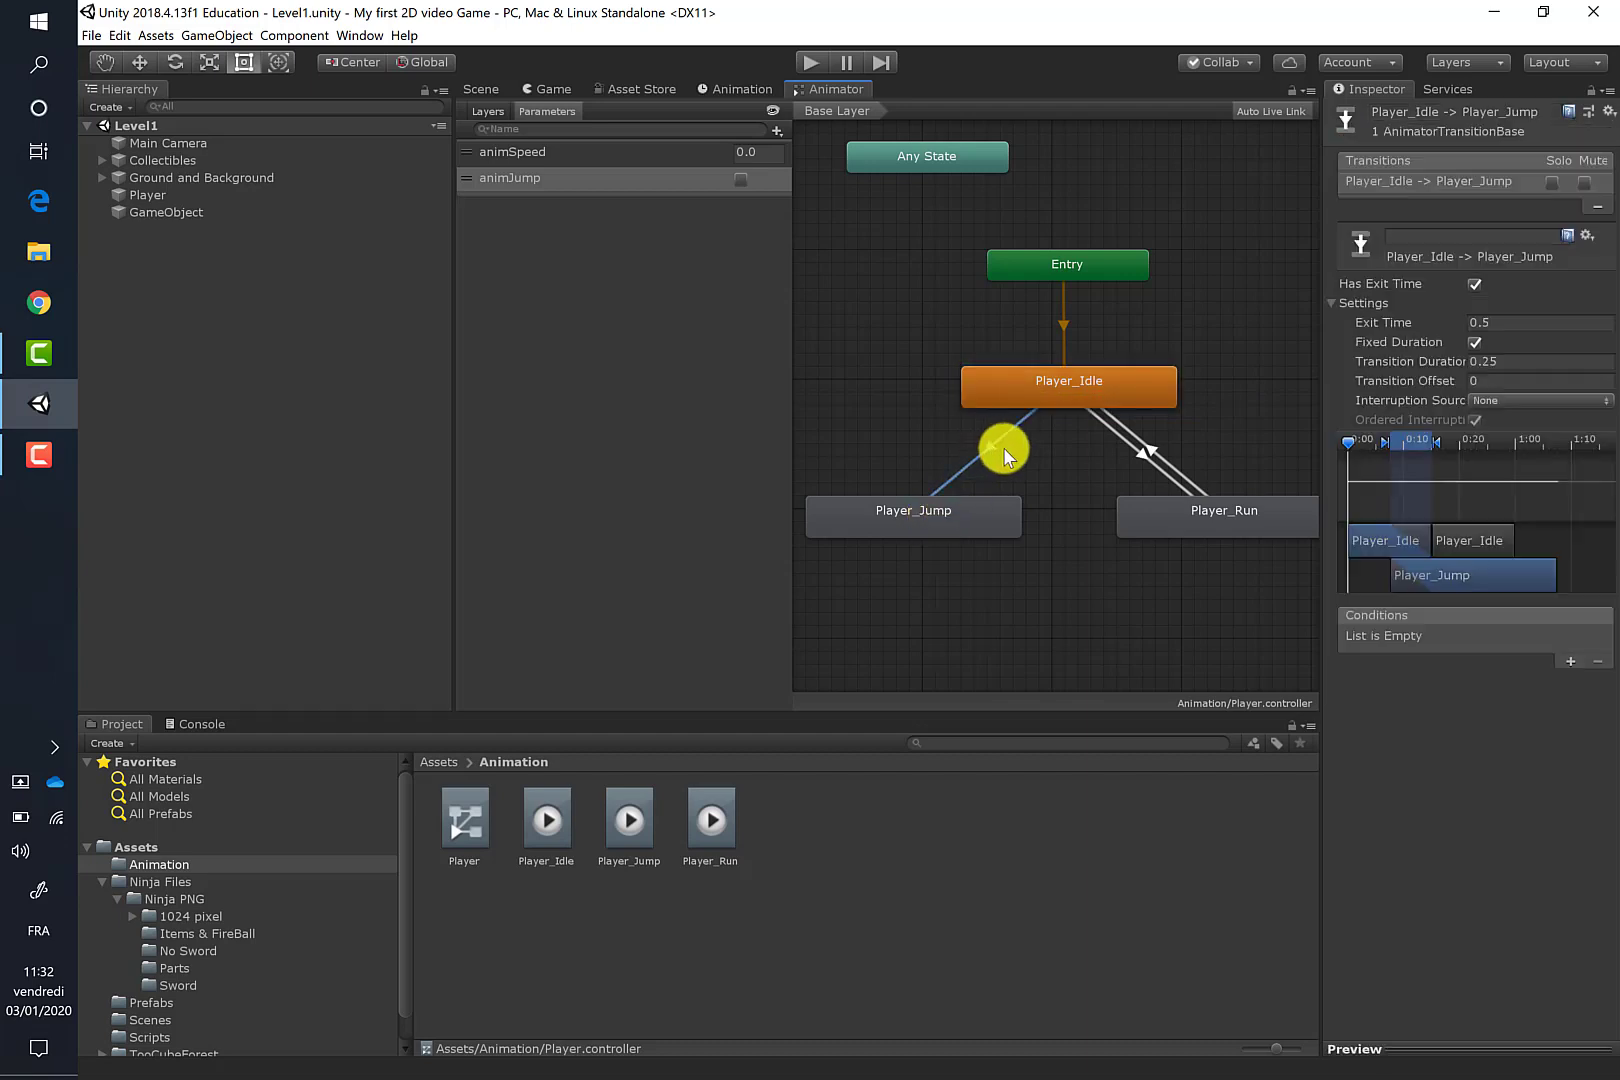
- Turn off Has Exit Time and Fixed Duration, and set Transition Duration to 0
{"action": "left_click", "coordinate": [1475, 285]}
{"action": "left_click", "coordinate": [1474, 342]}
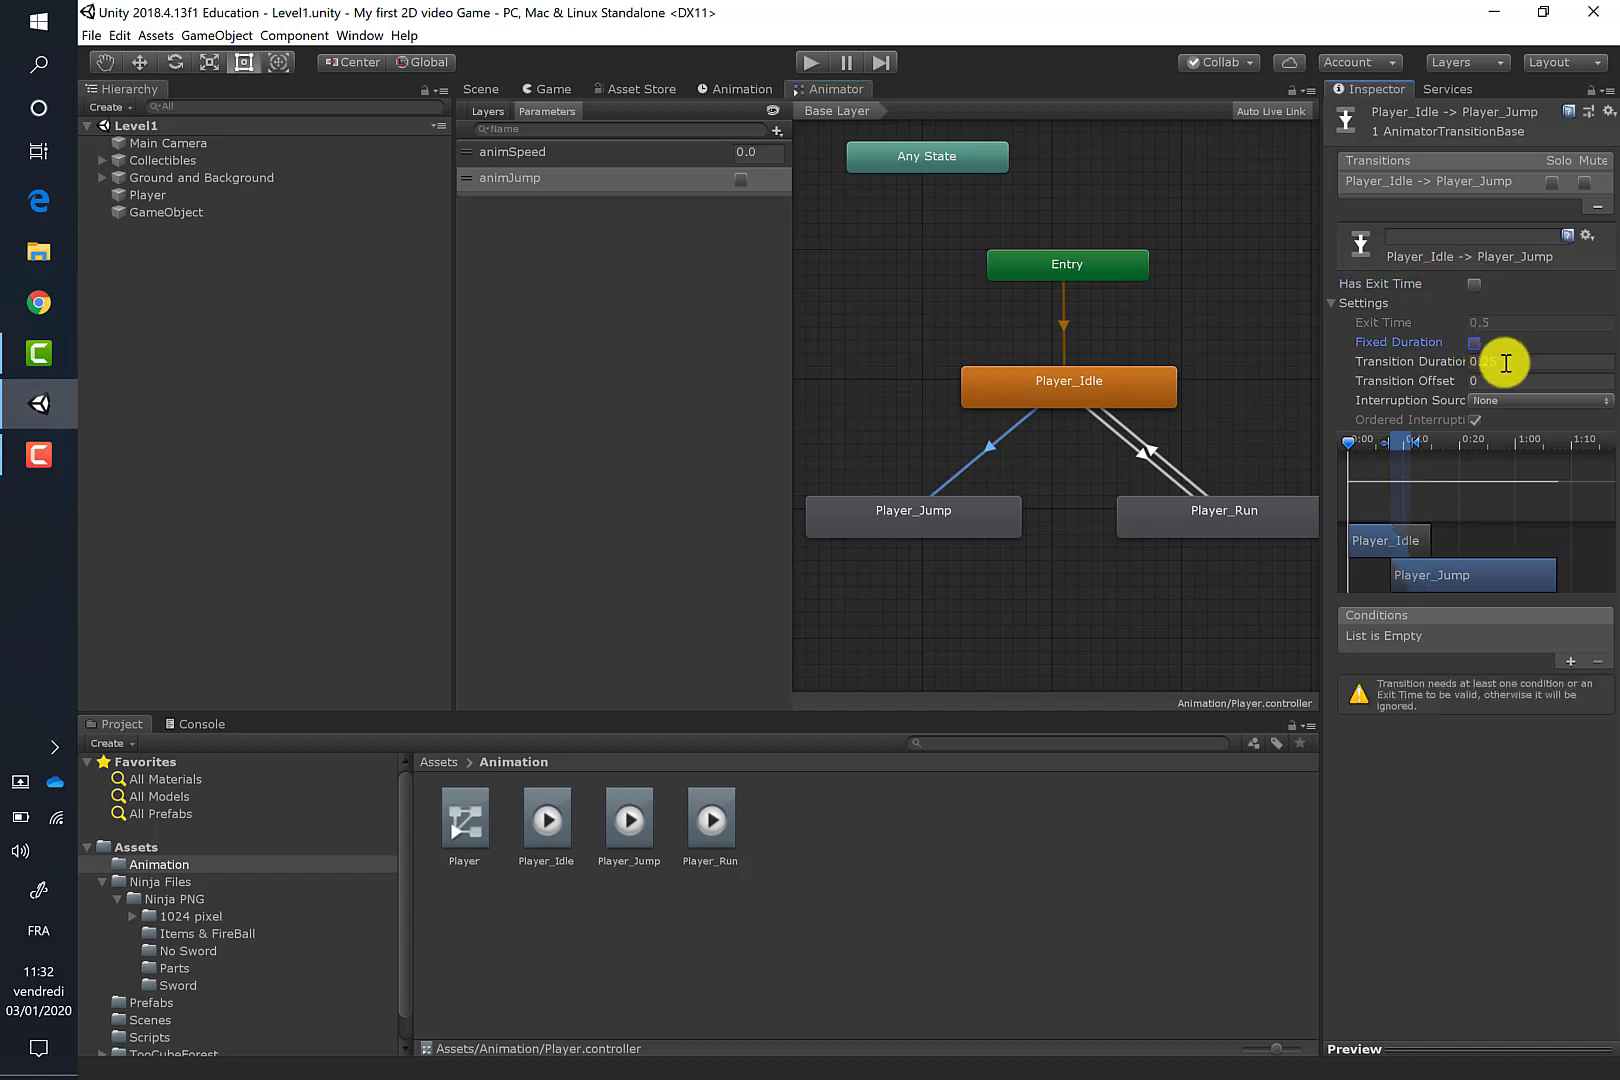
{"action": "left_click", "coordinate": [1506, 363]}
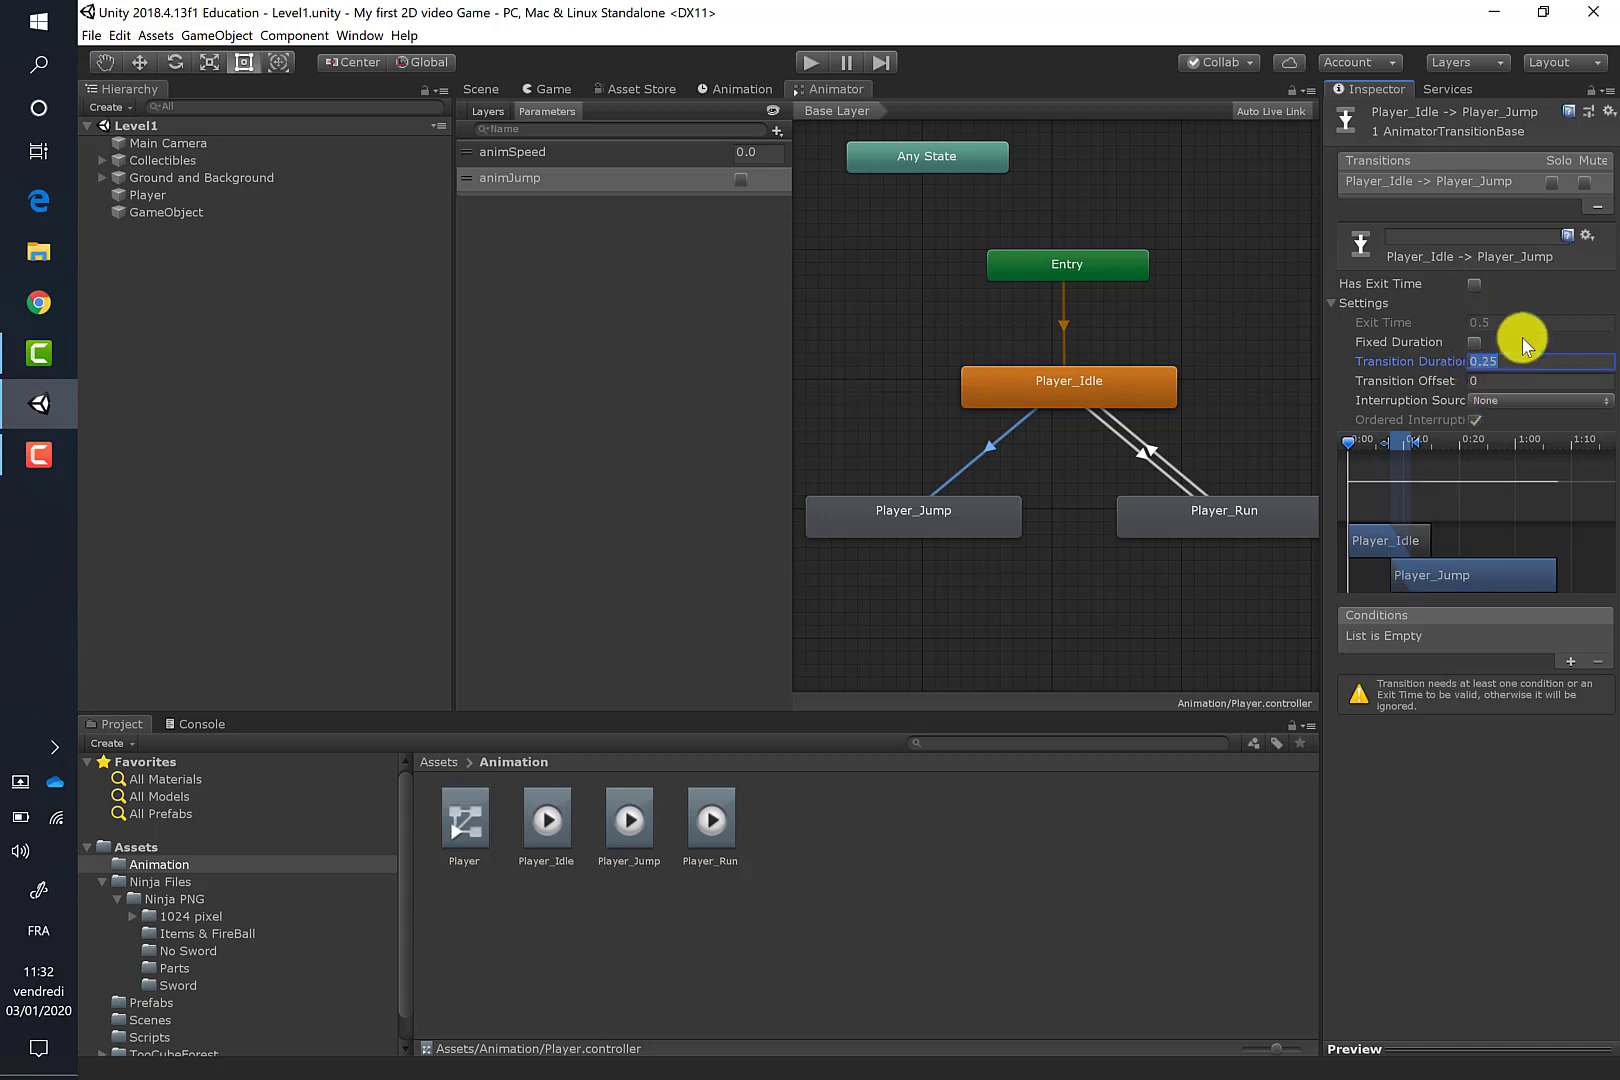
{"action": "type", "text": "0"}
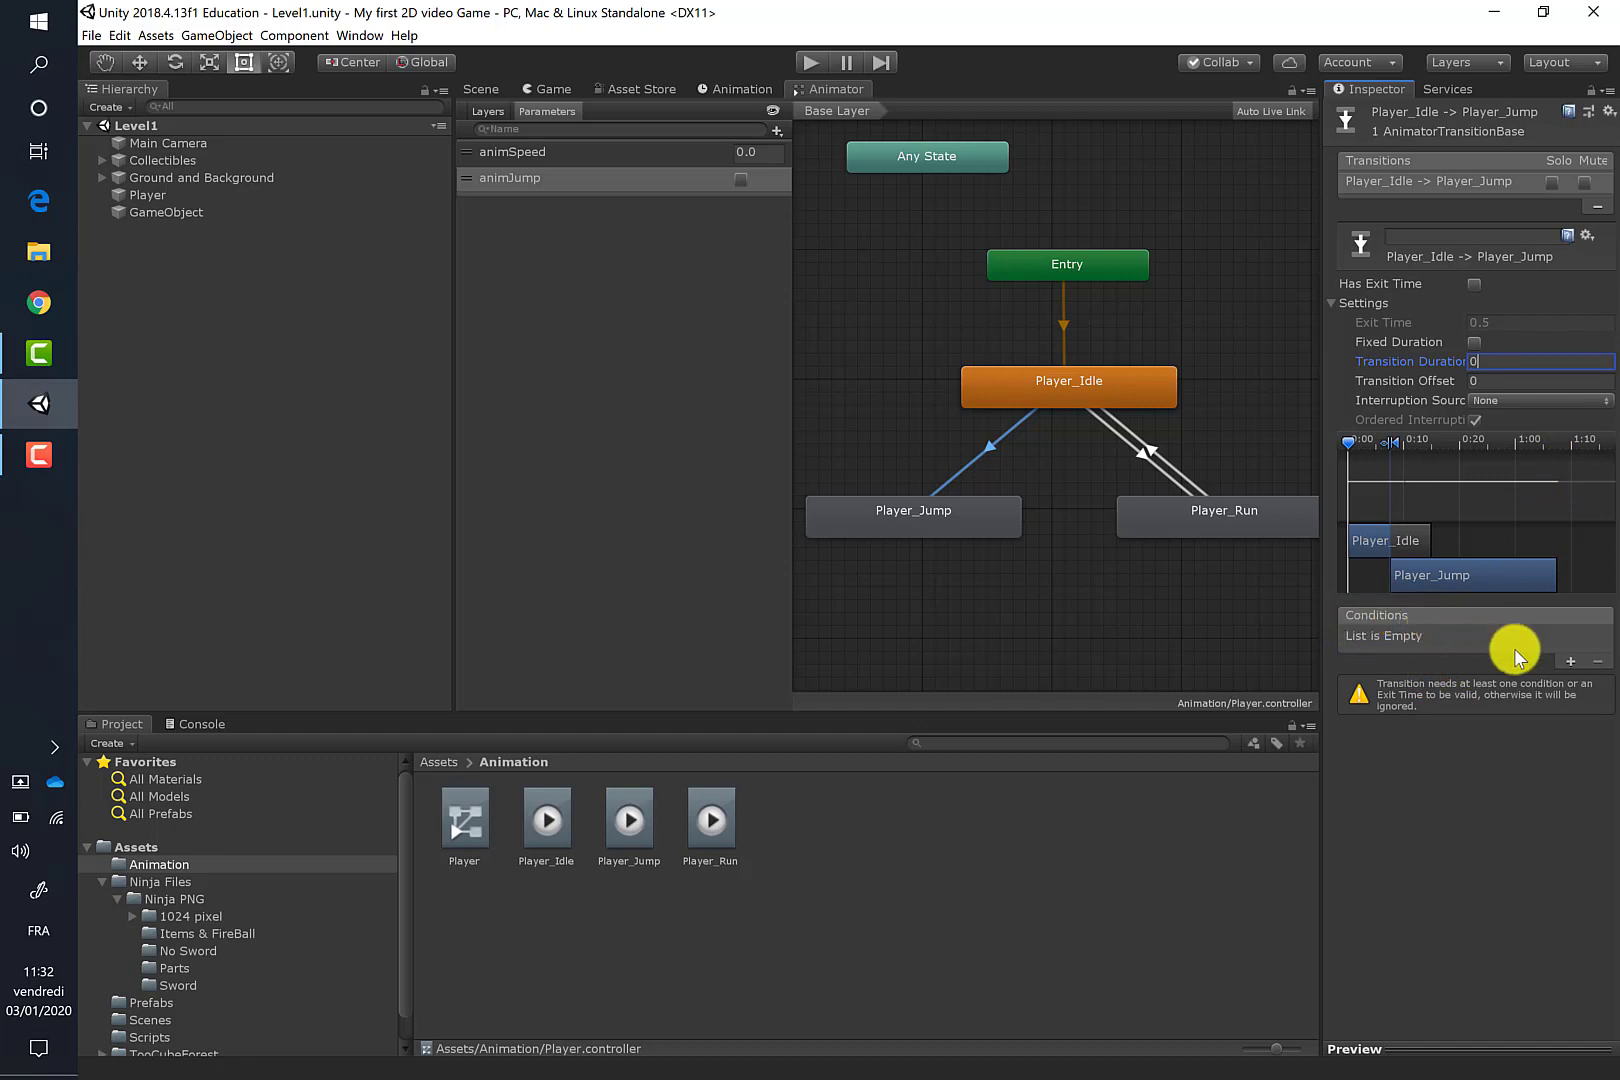
- Add an animJump true condition to the Idle-to-Jump transition
{"action": "left_click", "coordinate": [1569, 659]}
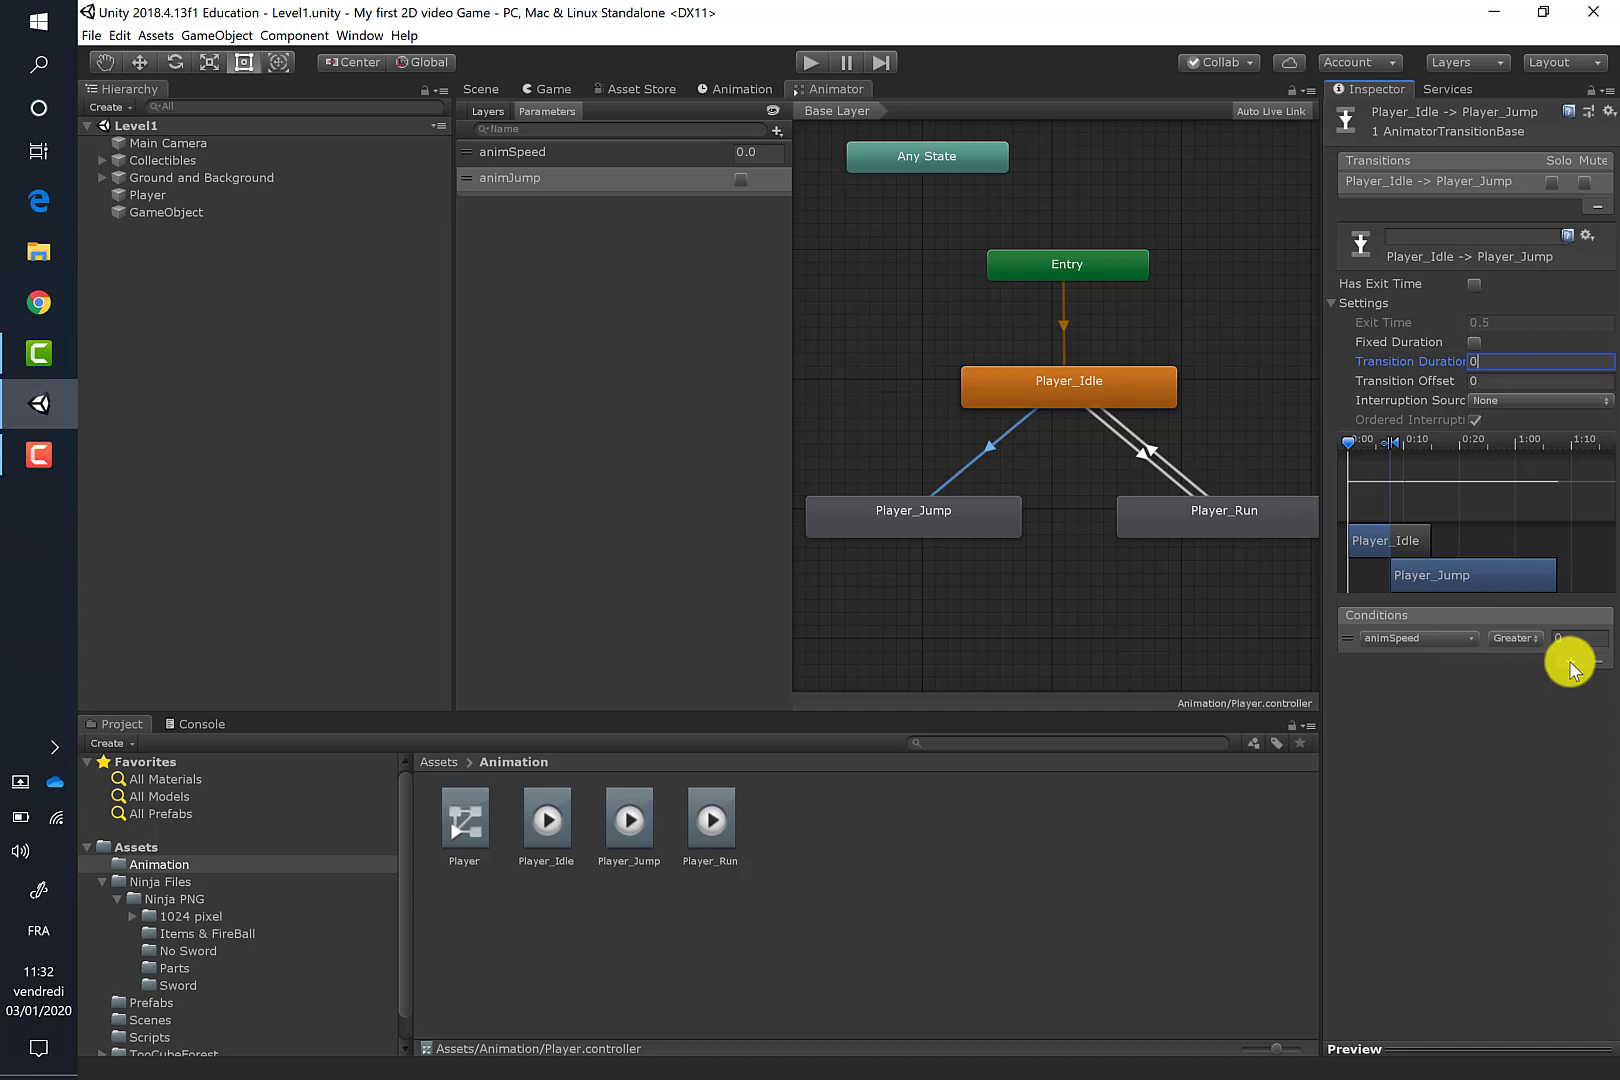
{"action": "left_click", "coordinate": [1390, 641]}
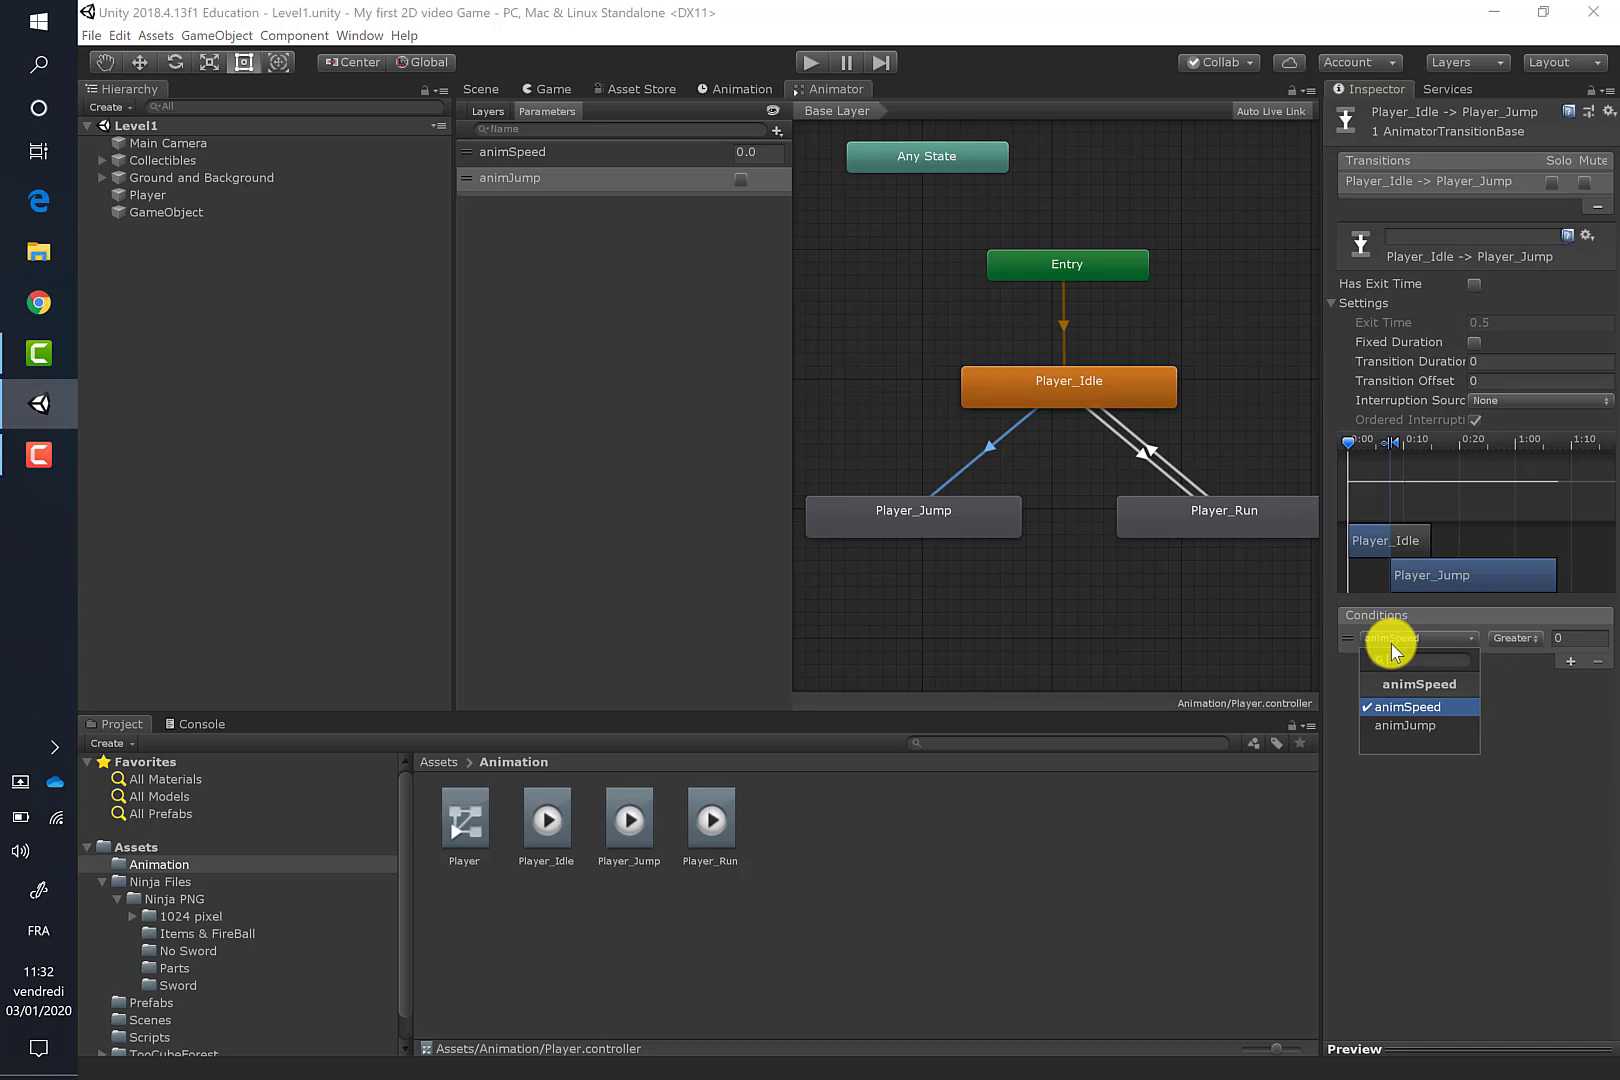
{"action": "left_click", "coordinate": [1407, 727]}
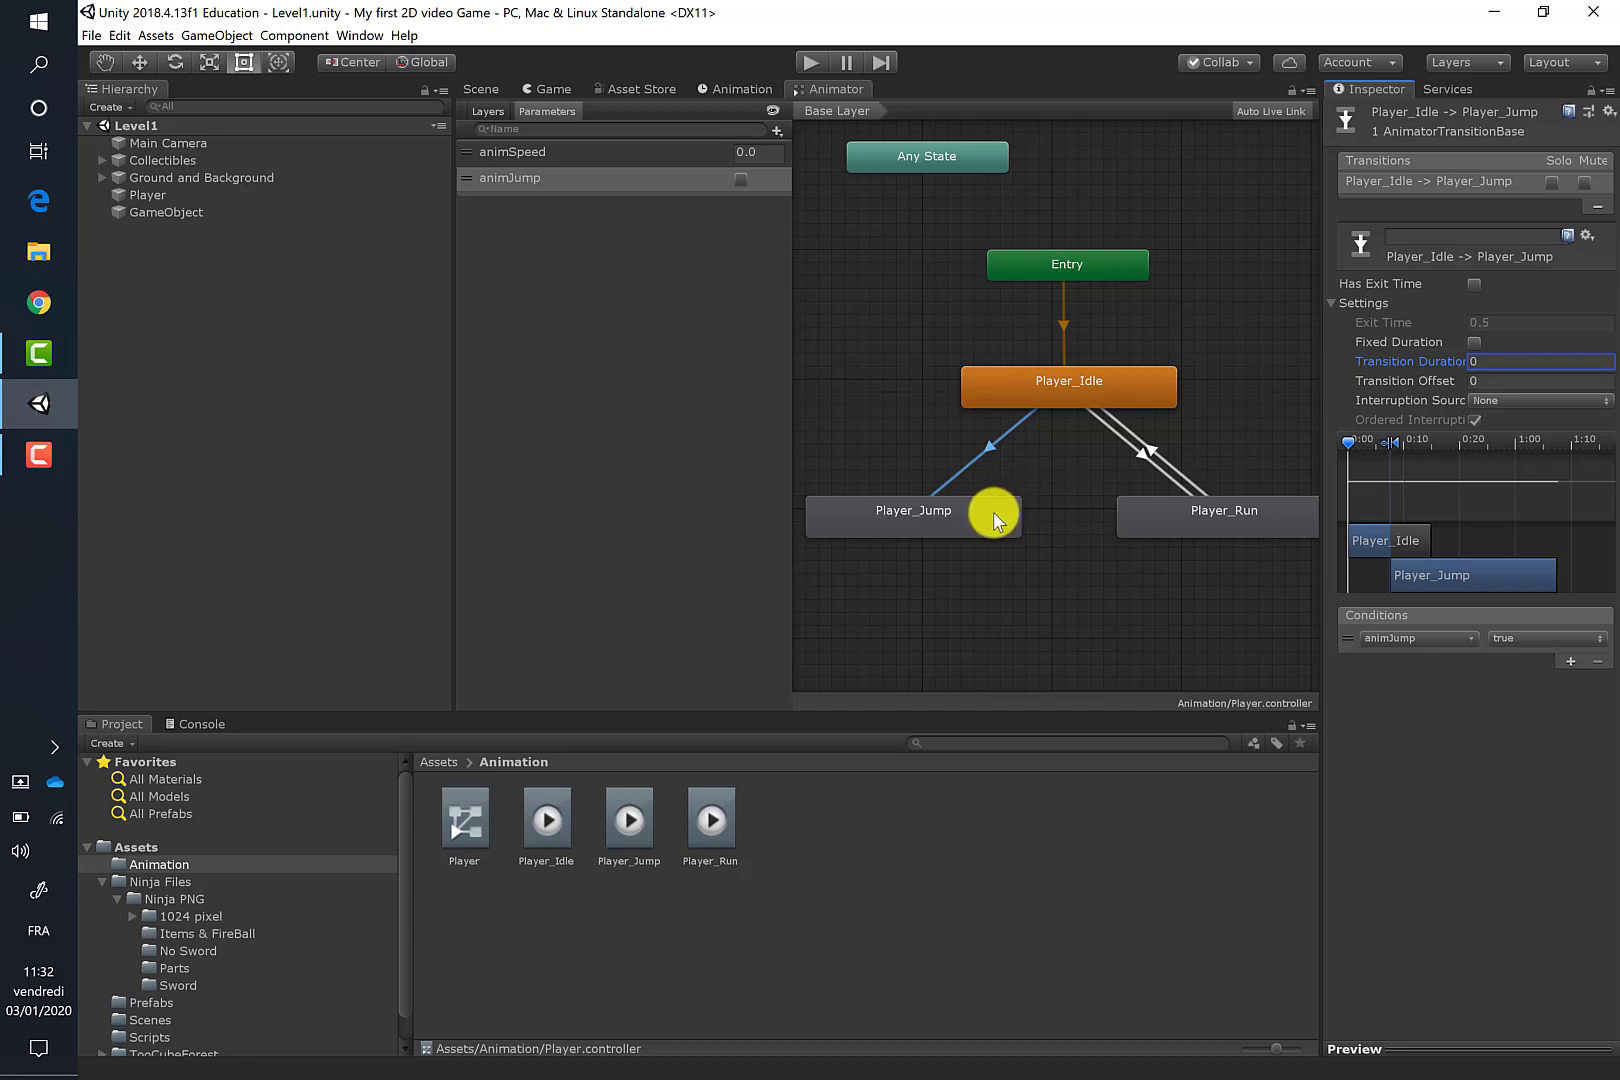
{"action": "left_click", "coordinate": [1148, 513]}
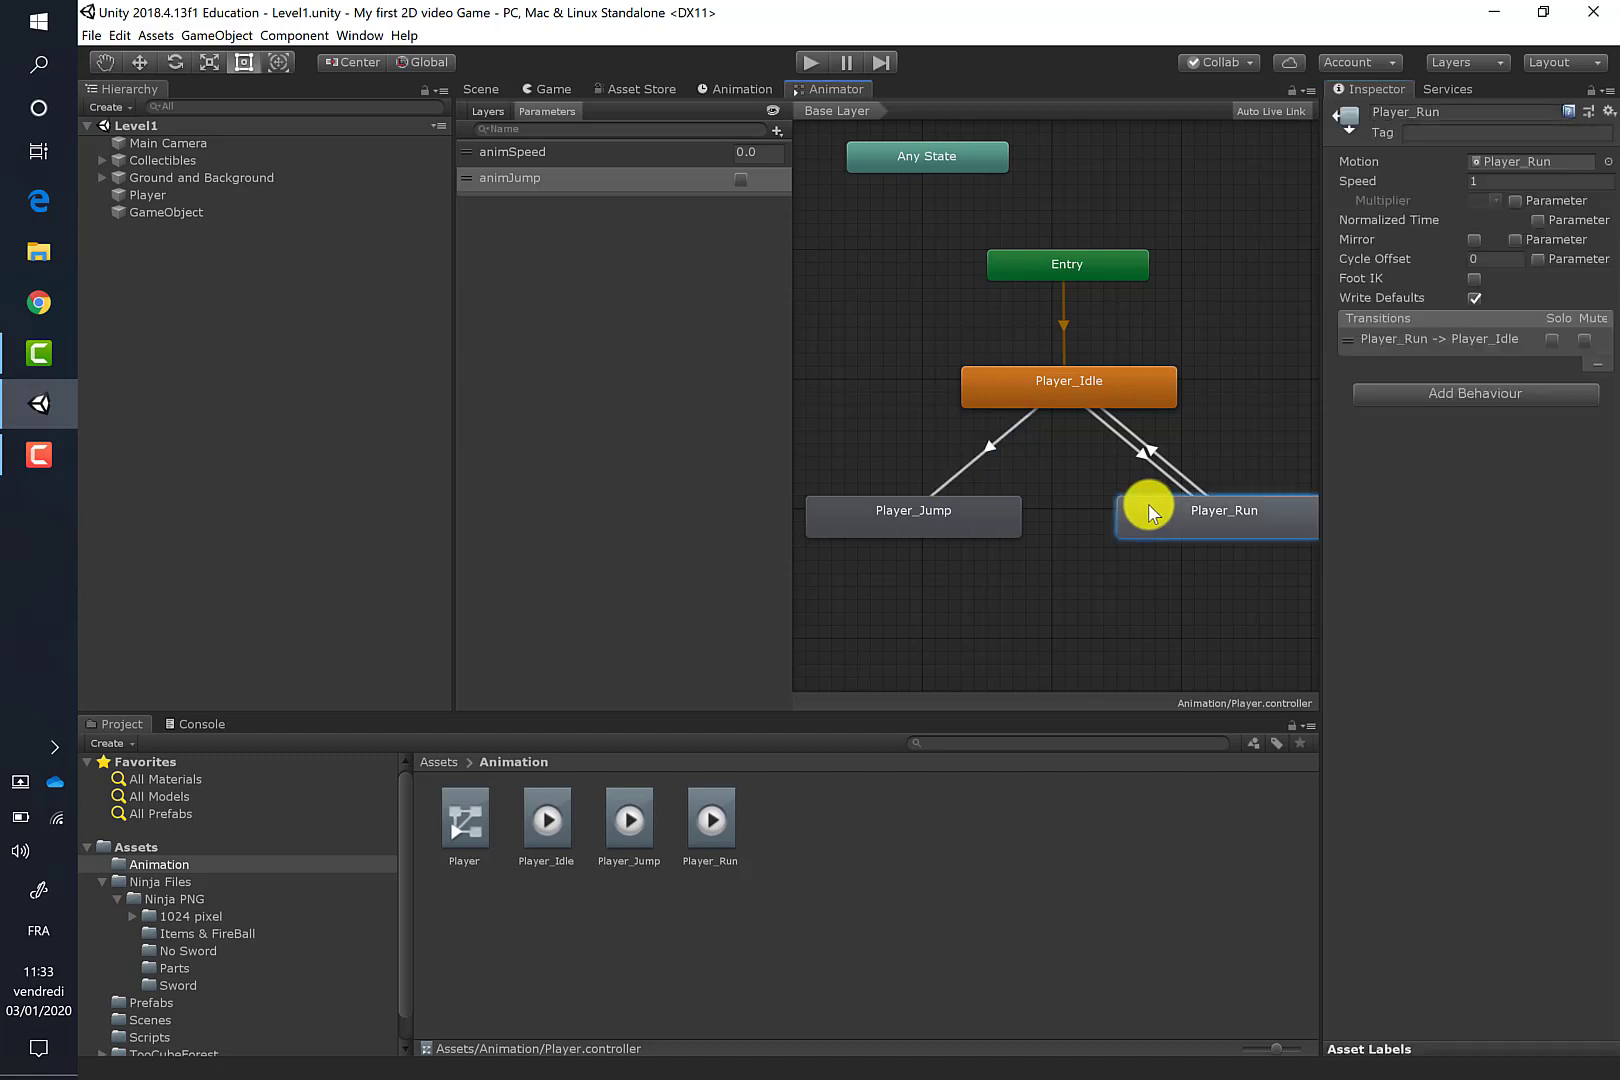
- Draw a transition from Player_Run to Player_Jump and select it
{"action": "right_click", "coordinate": [1148, 513]}
{"action": "left_click", "coordinate": [1152, 516]}
{"action": "left_click", "coordinate": [975, 515]}
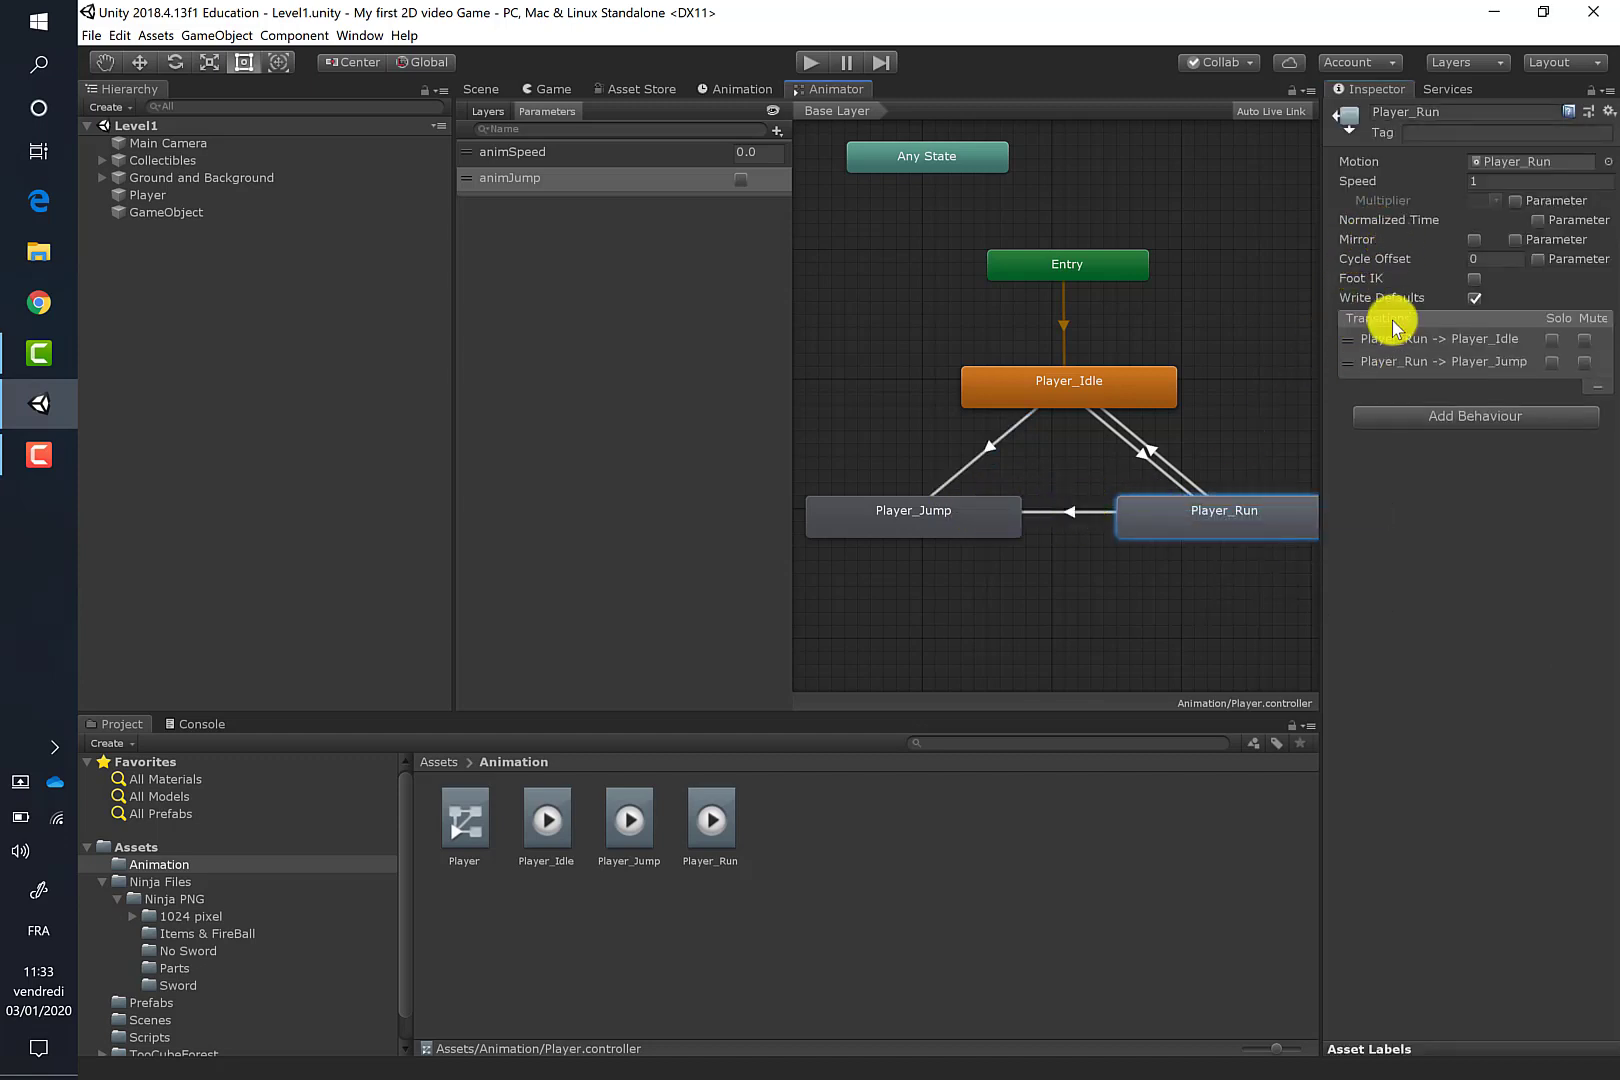
{"action": "left_click", "coordinate": [1066, 512]}
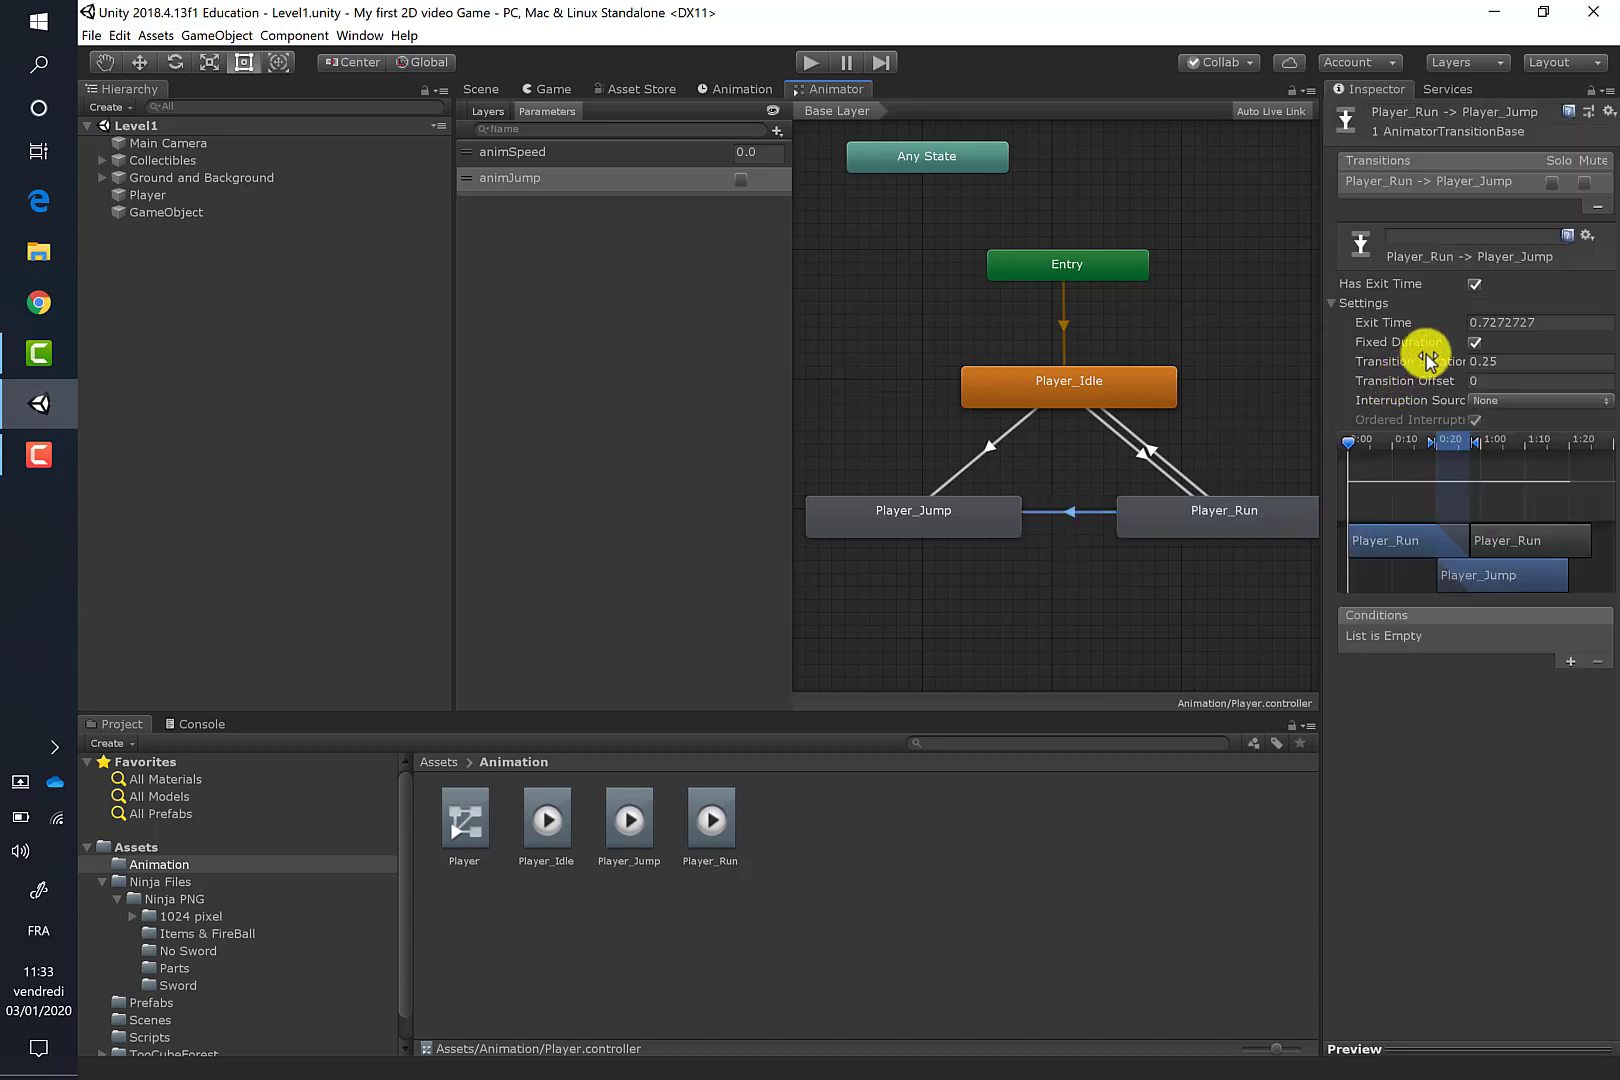
- Disable exit time and fixed duration, set duration 0, and add an animJump true condition
{"action": "left_click", "coordinate": [1474, 284]}
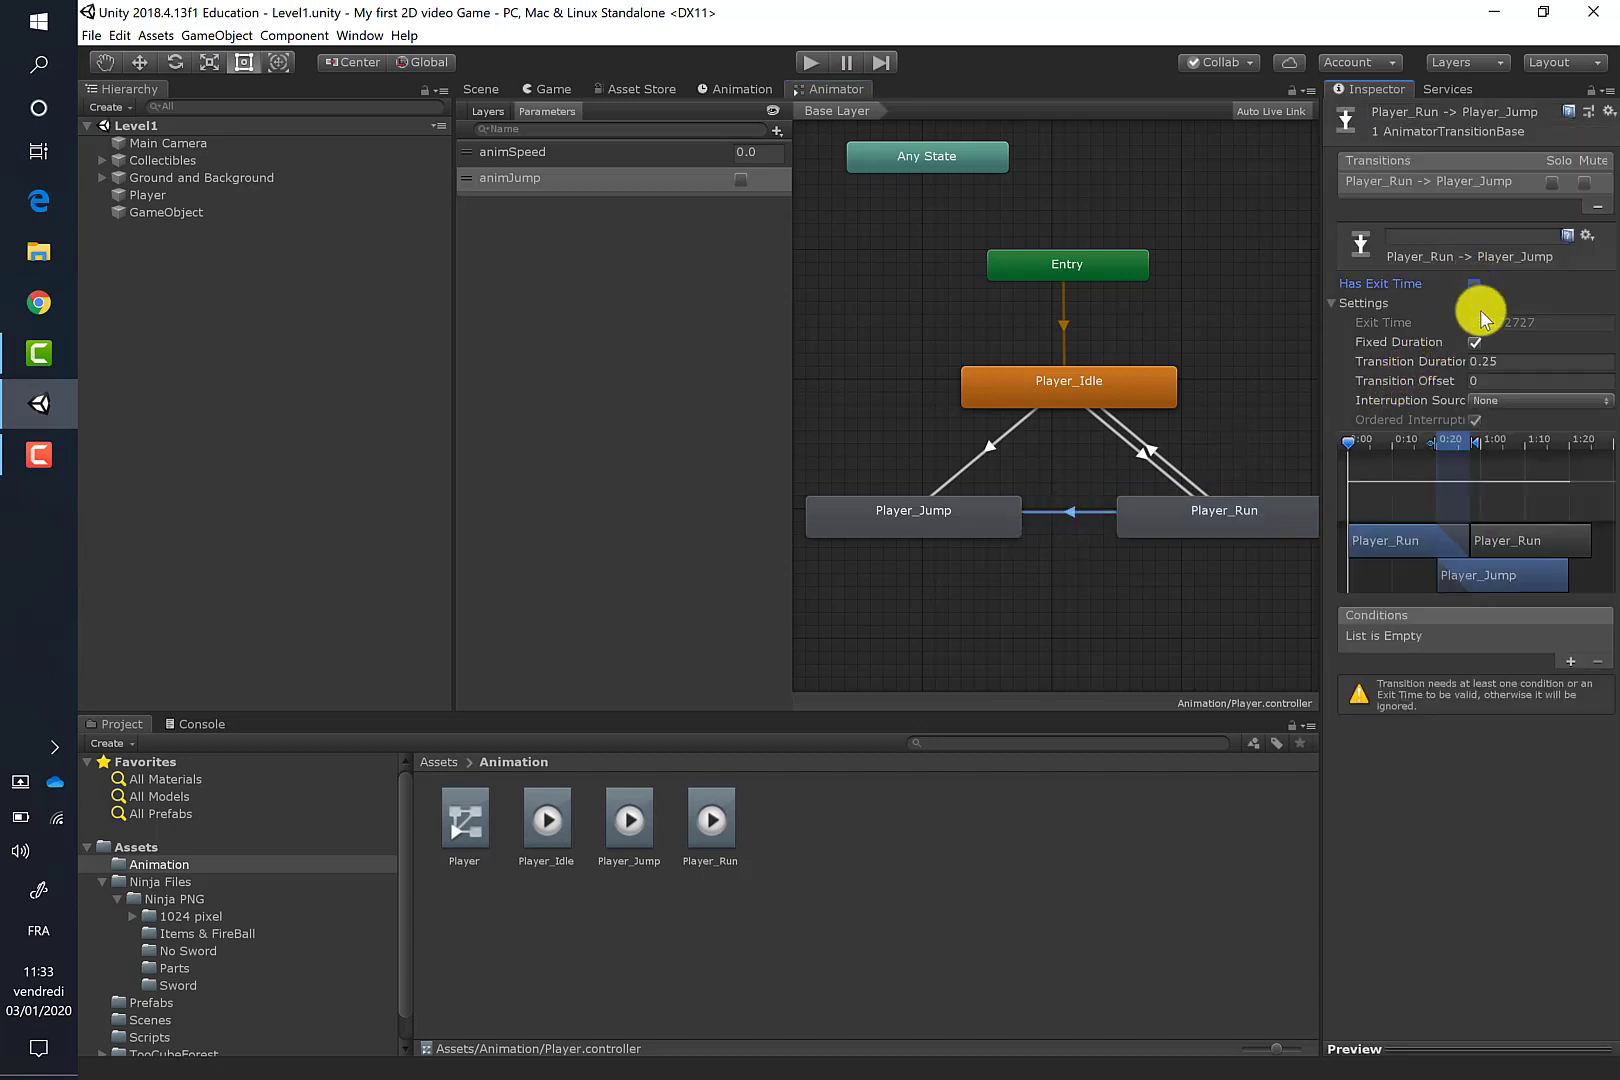
{"action": "left_click", "coordinate": [1475, 343]}
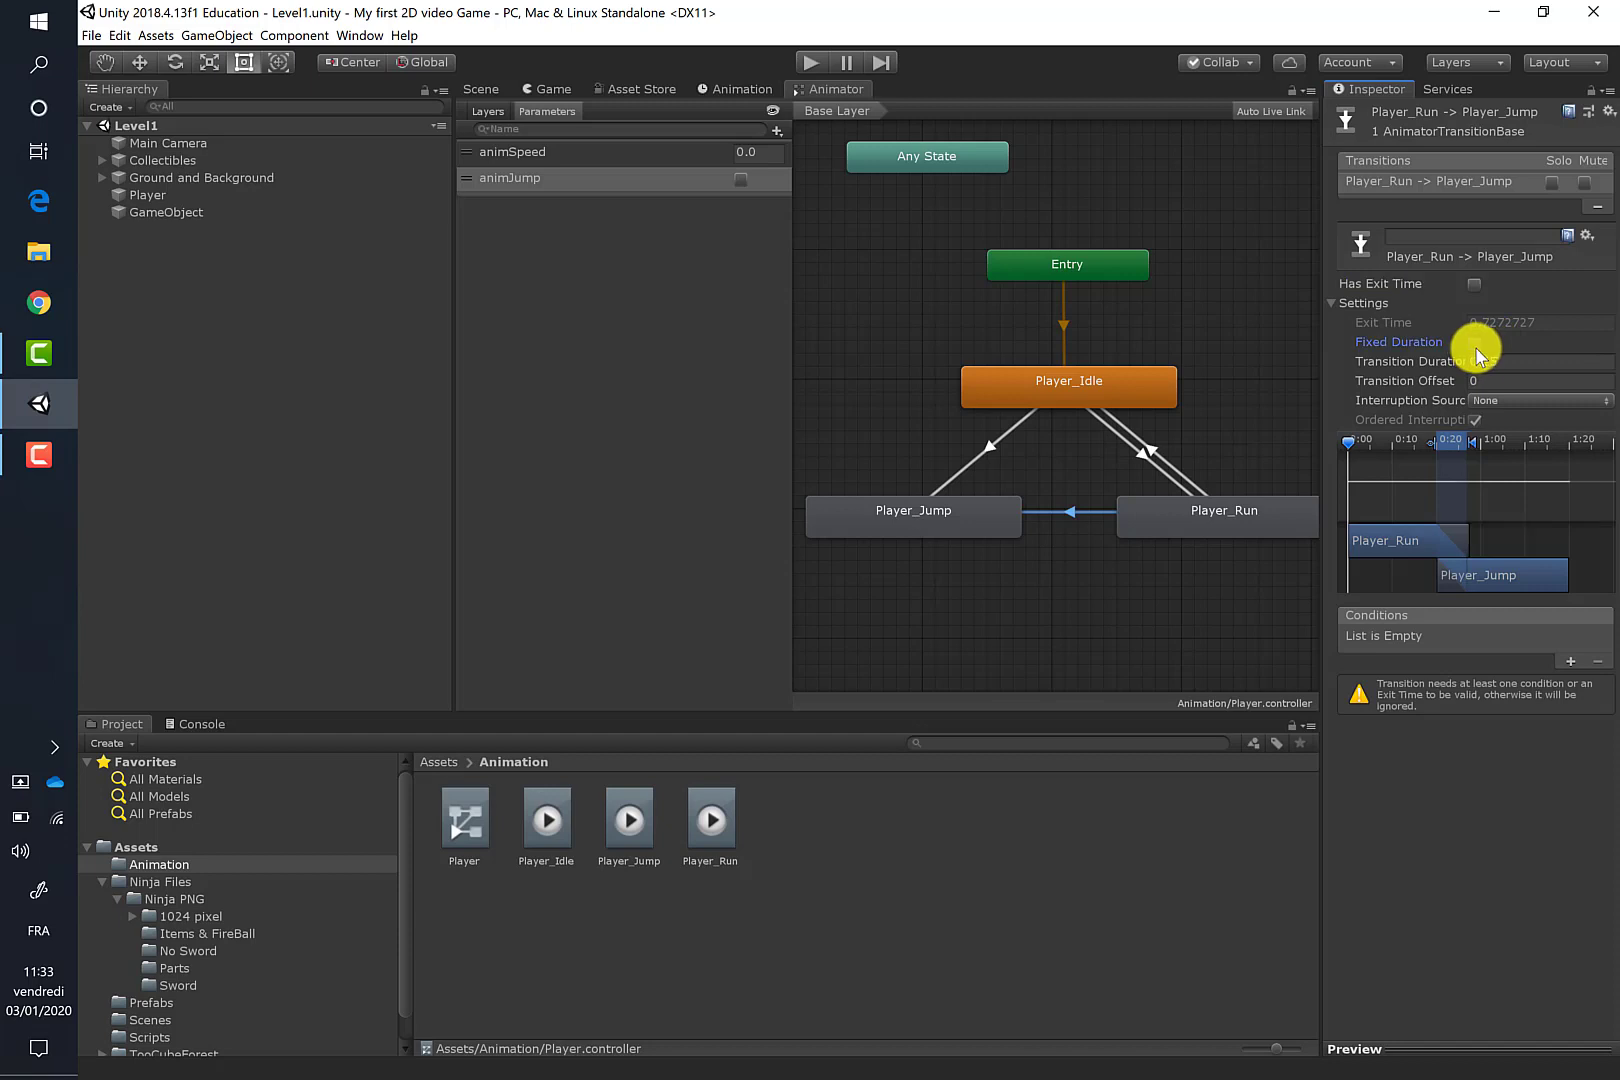
{"action": "left_click", "coordinate": [1508, 361]}
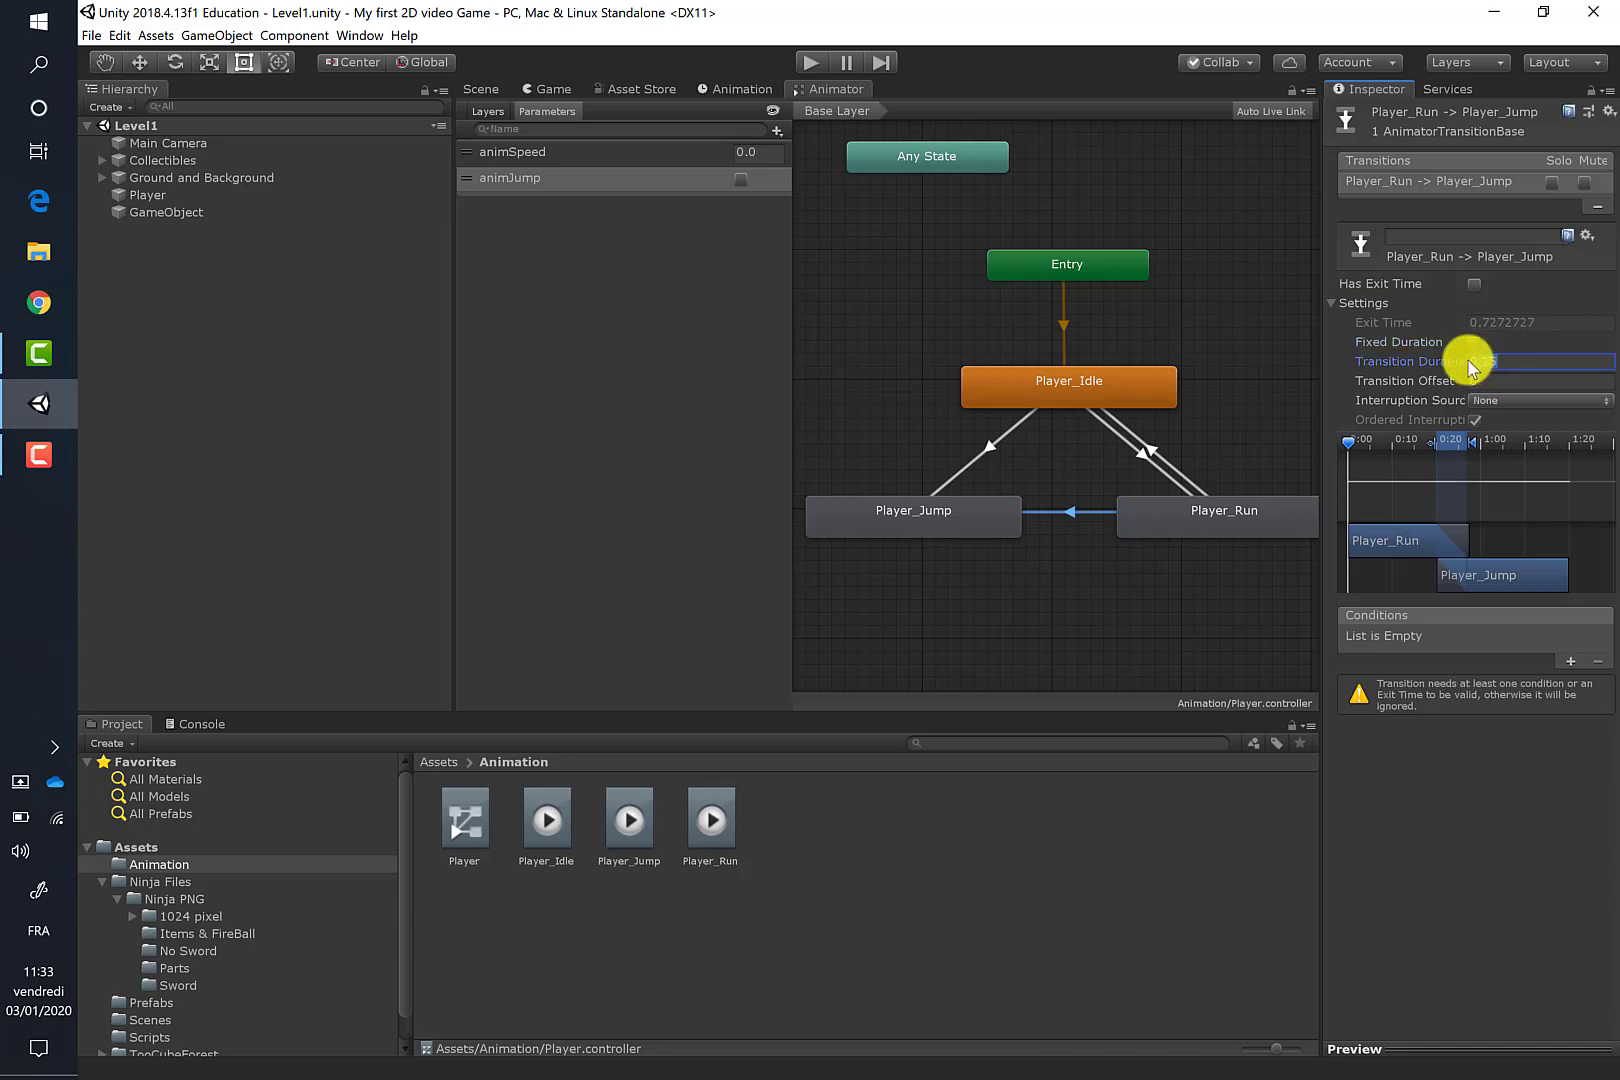
{"action": "type", "text": "0"}
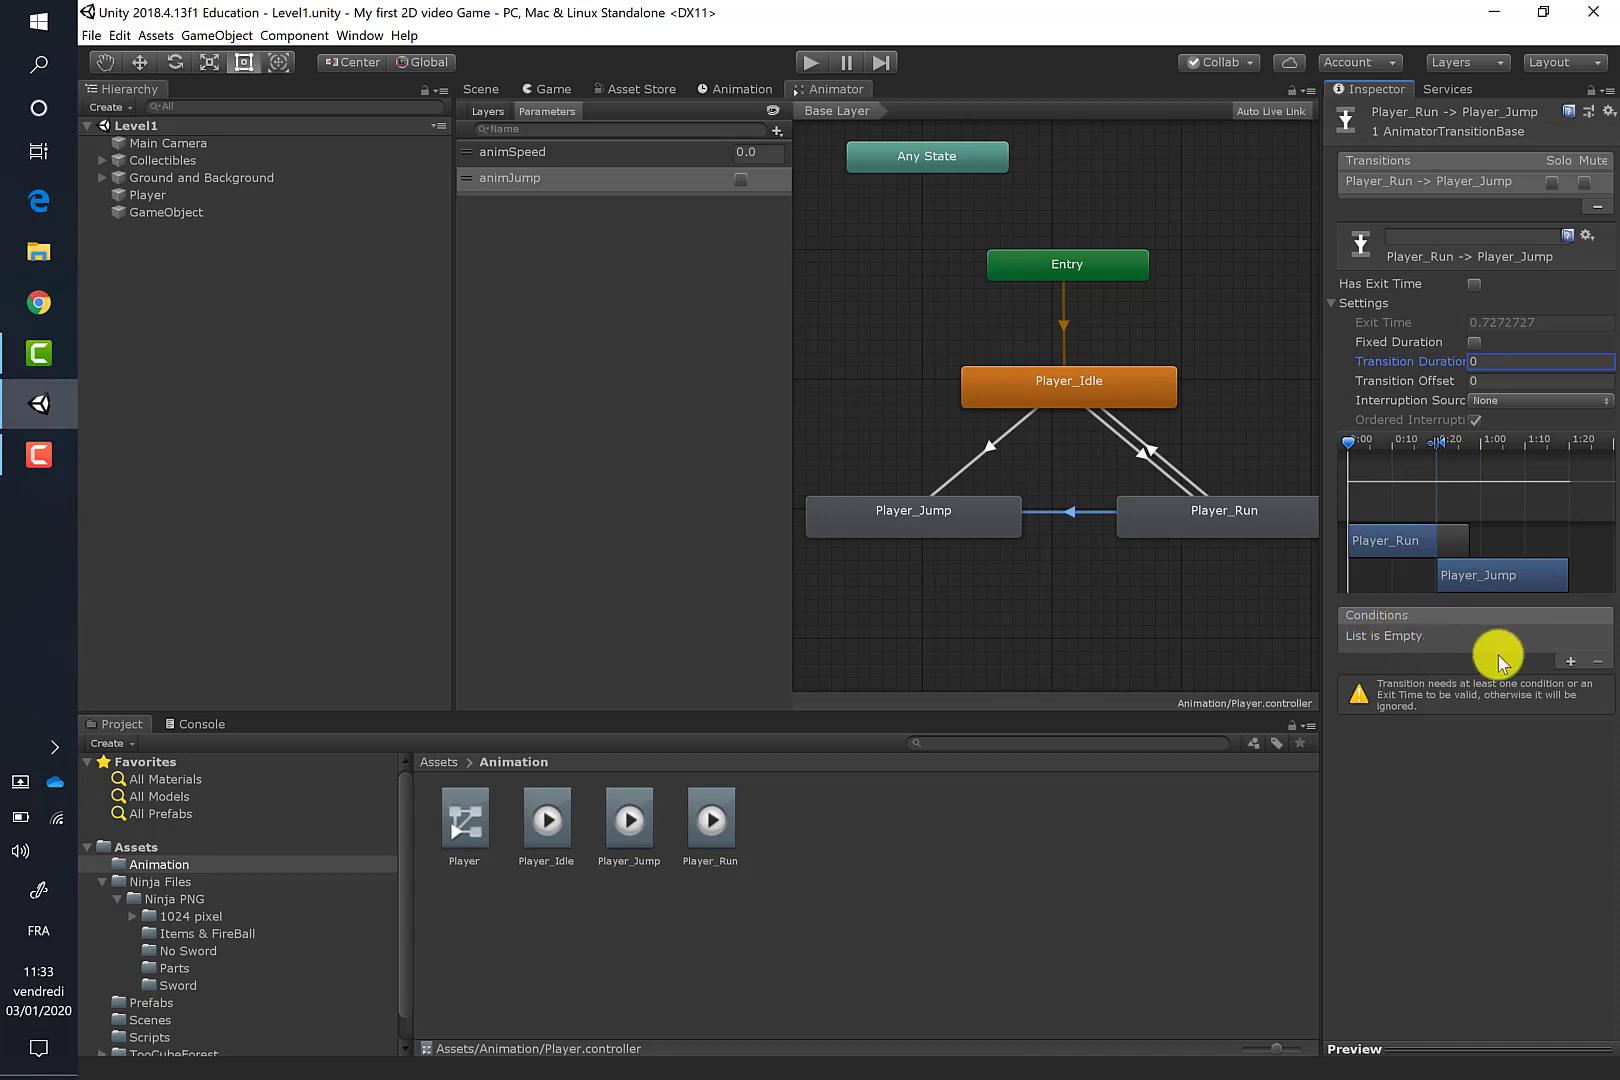
{"action": "left_click", "coordinate": [1568, 662]}
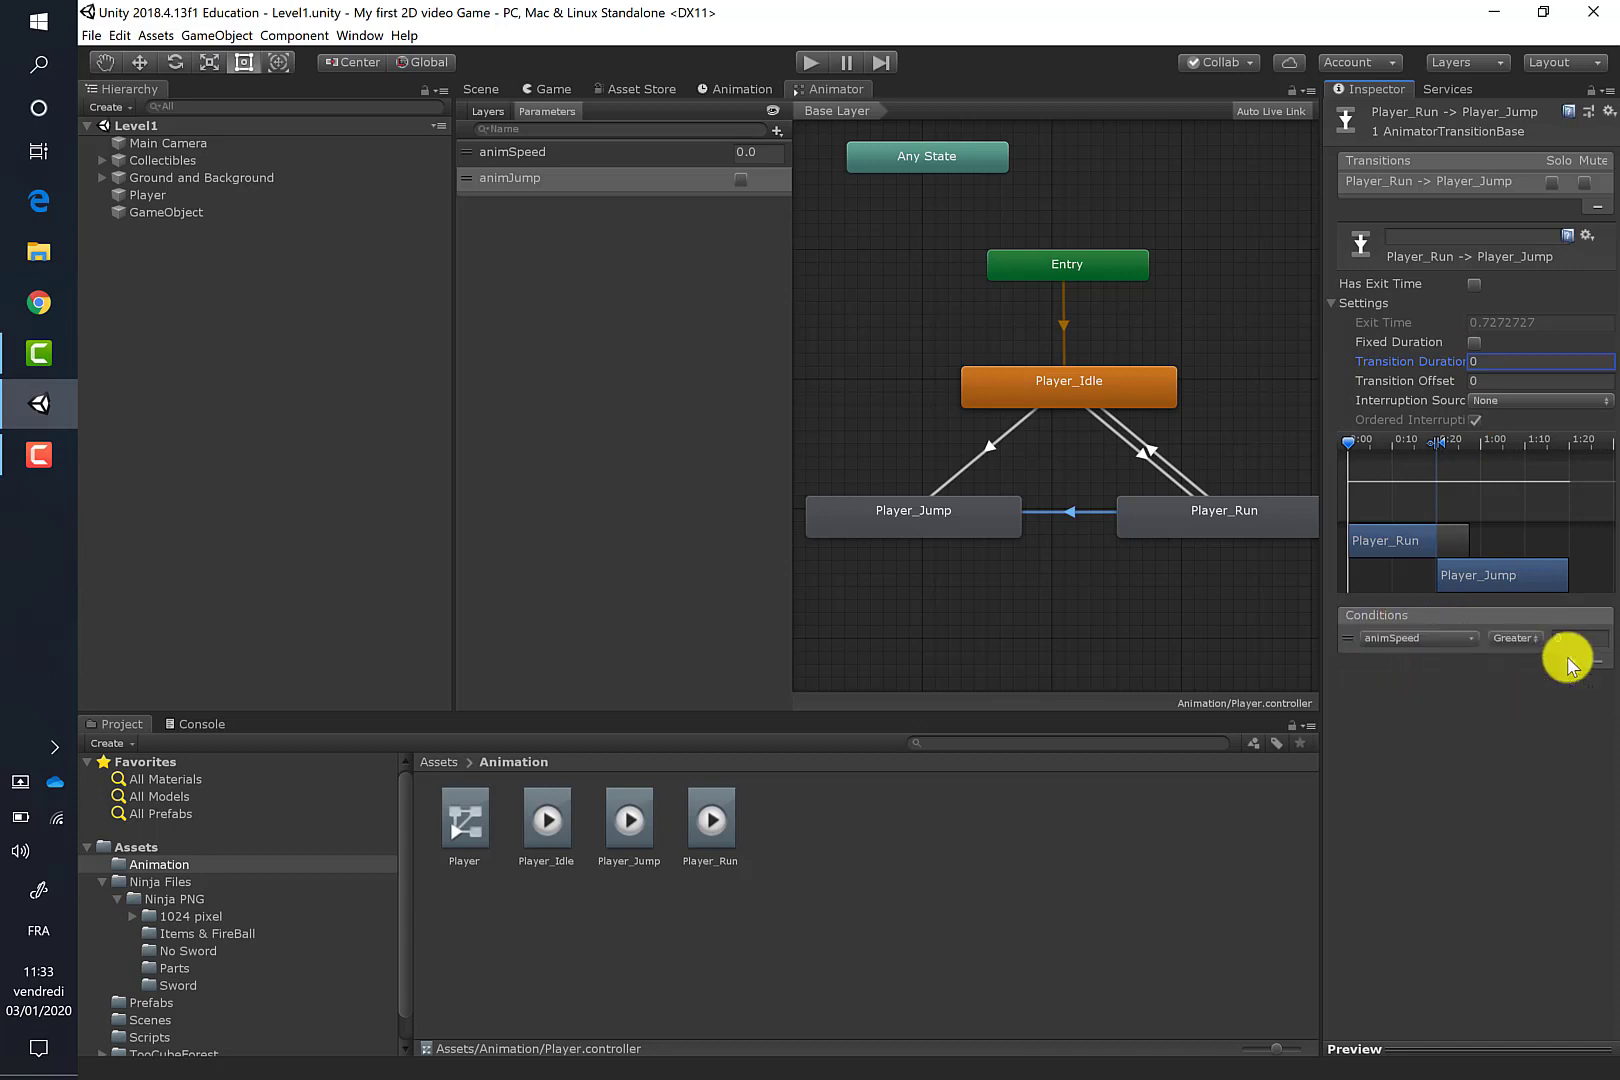
{"action": "left_click", "coordinate": [1430, 638]}
{"action": "left_click", "coordinate": [1420, 722]}
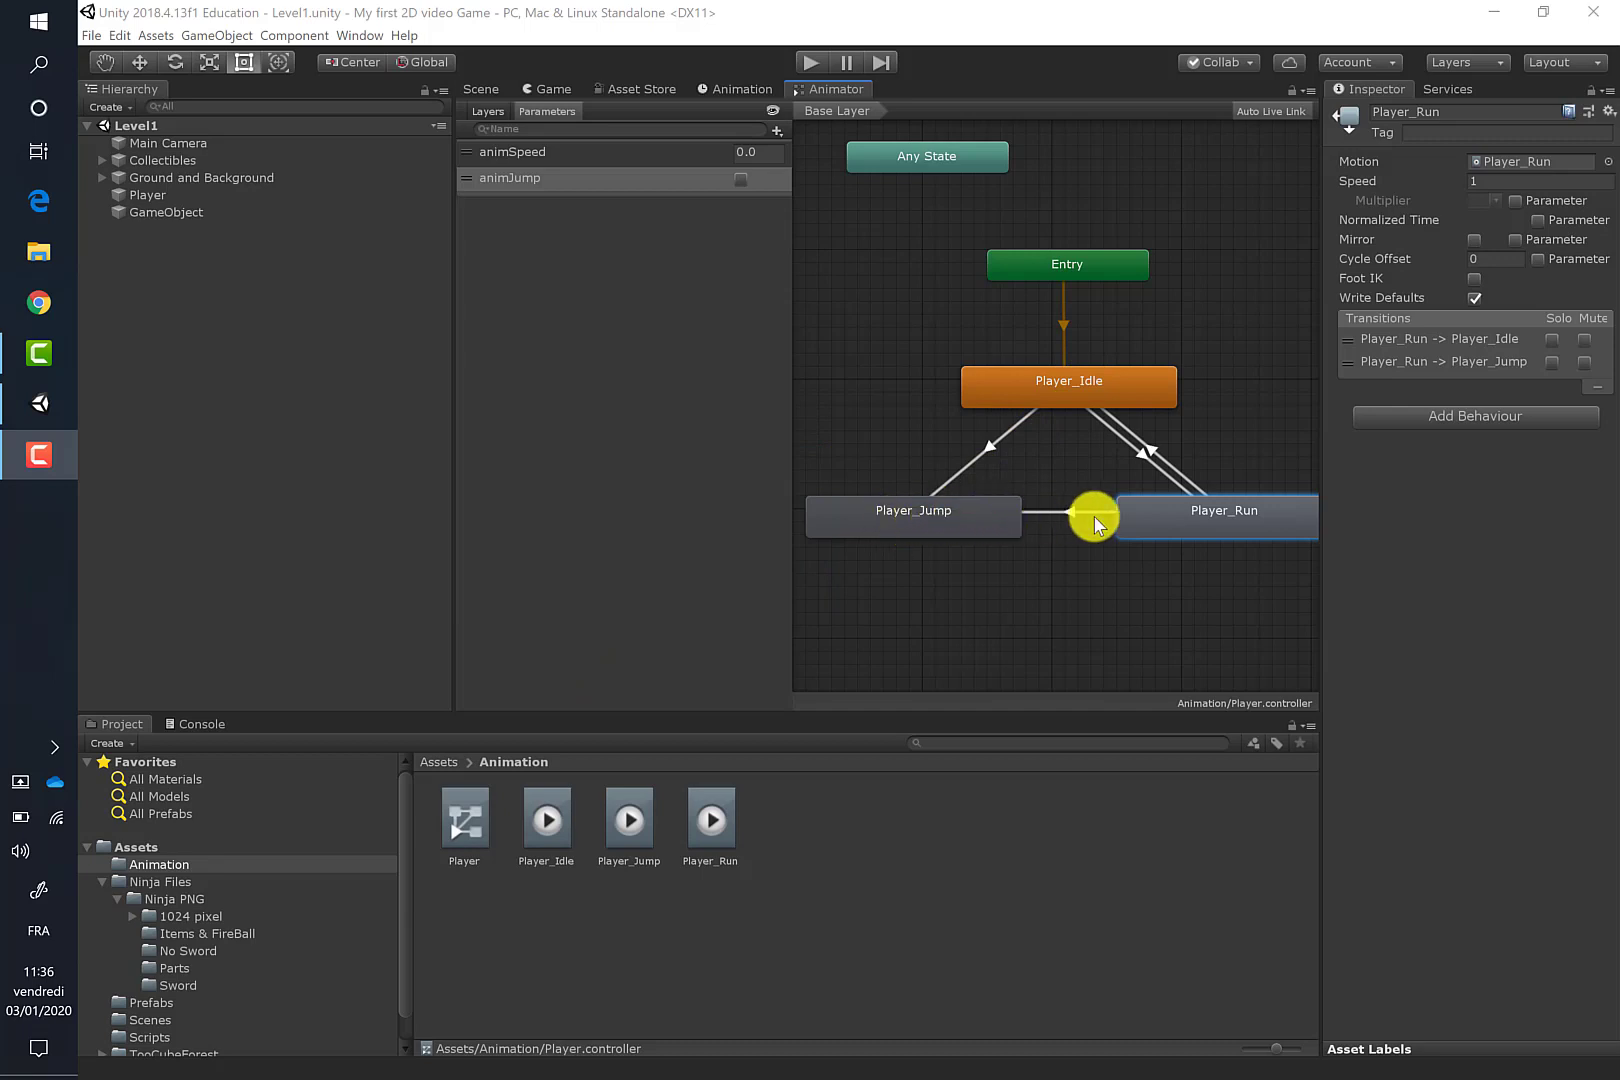
- Draw a Player_Jump to Player_Idle transition with no exit time, no fixed duration, zero duration
{"action": "right_click", "coordinate": [961, 513]}
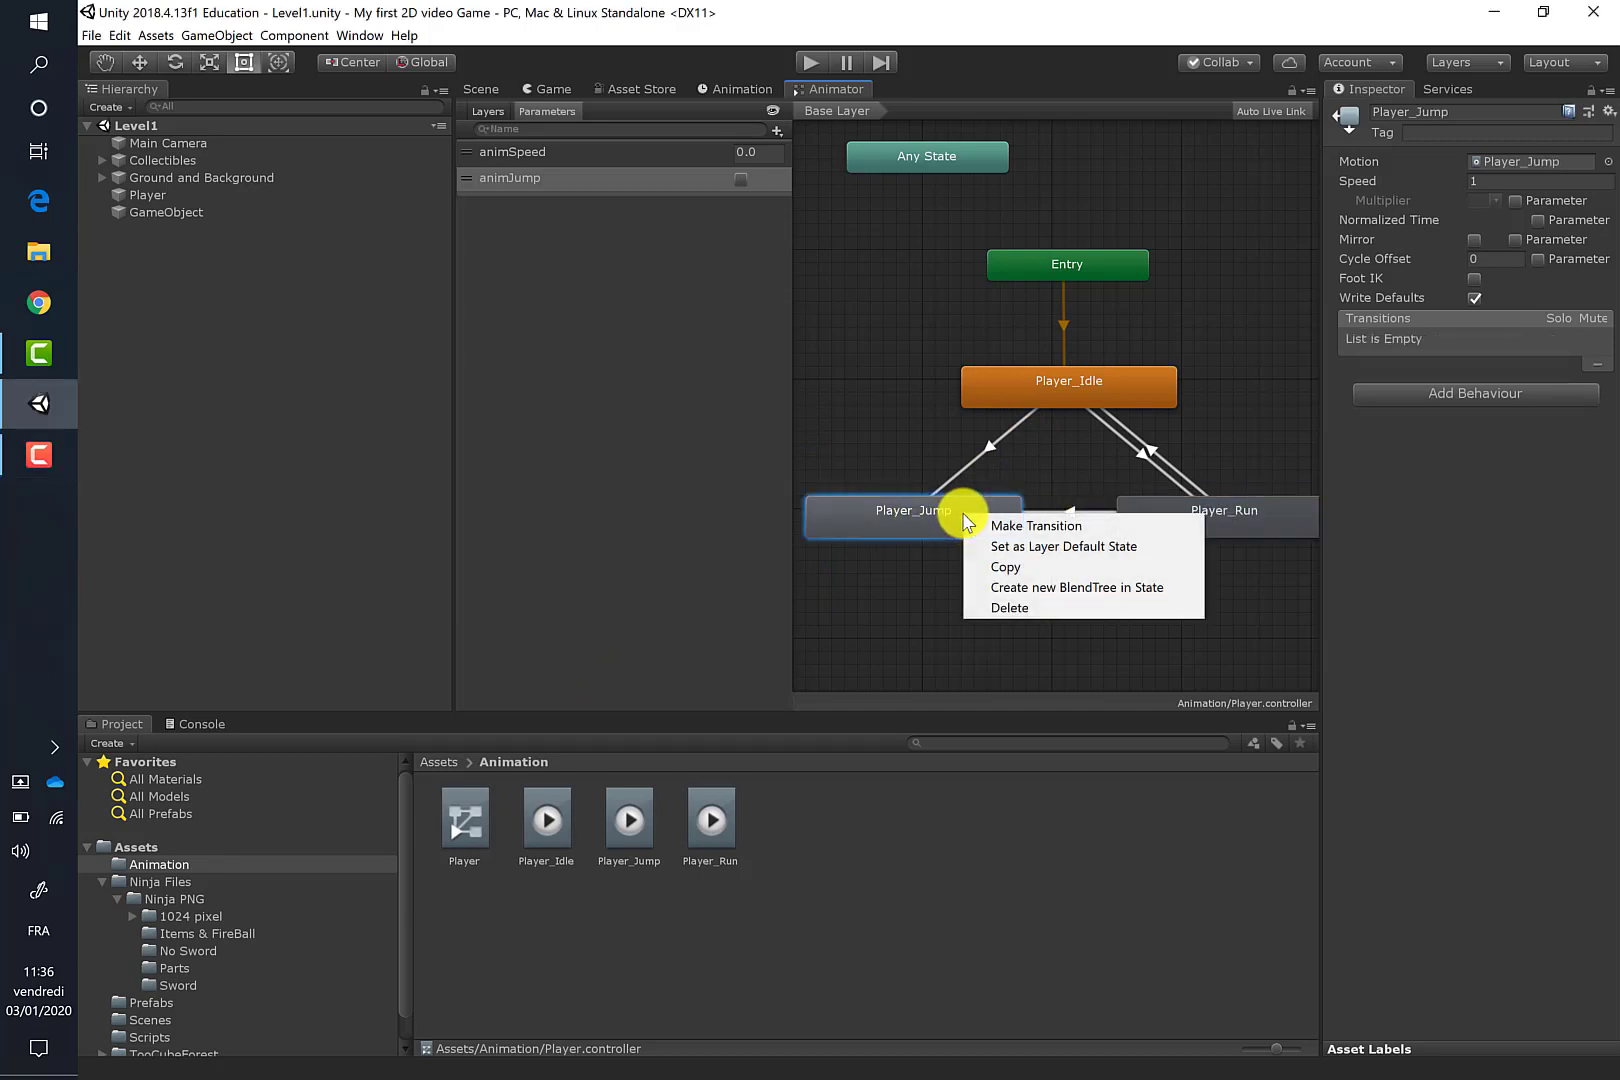
{"action": "left_click", "coordinate": [975, 524]}
{"action": "left_click", "coordinate": [1060, 398]}
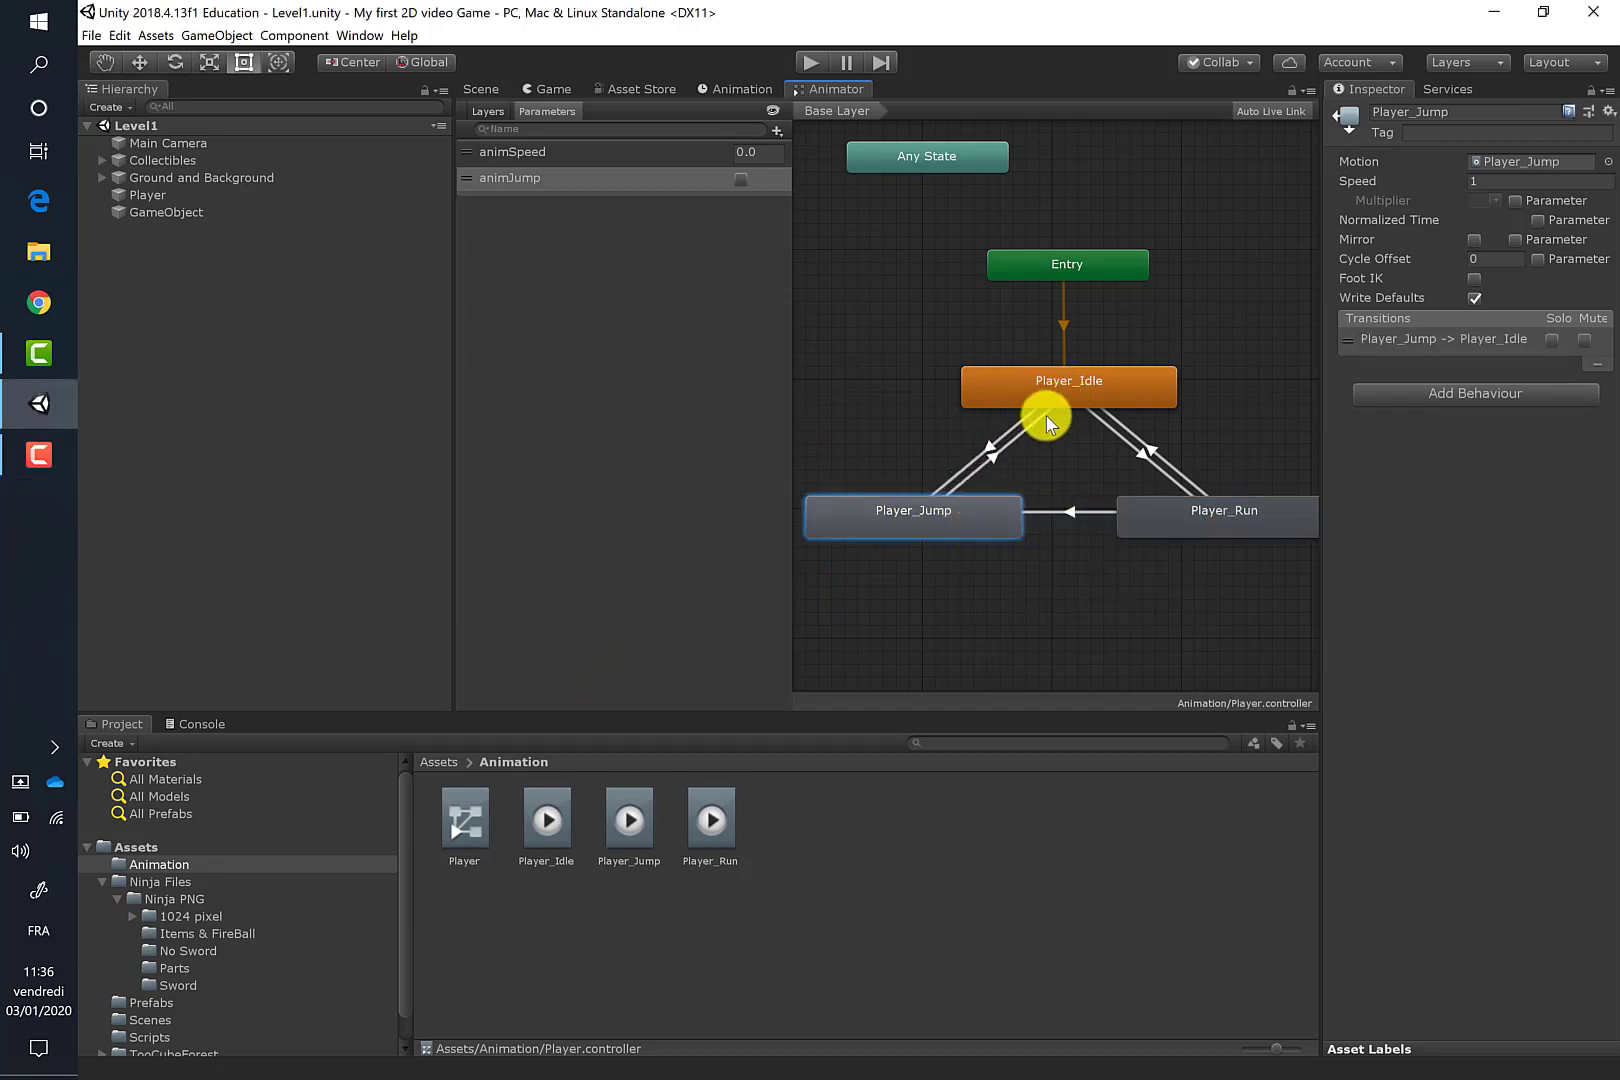
{"action": "left_click", "coordinate": [988, 456]}
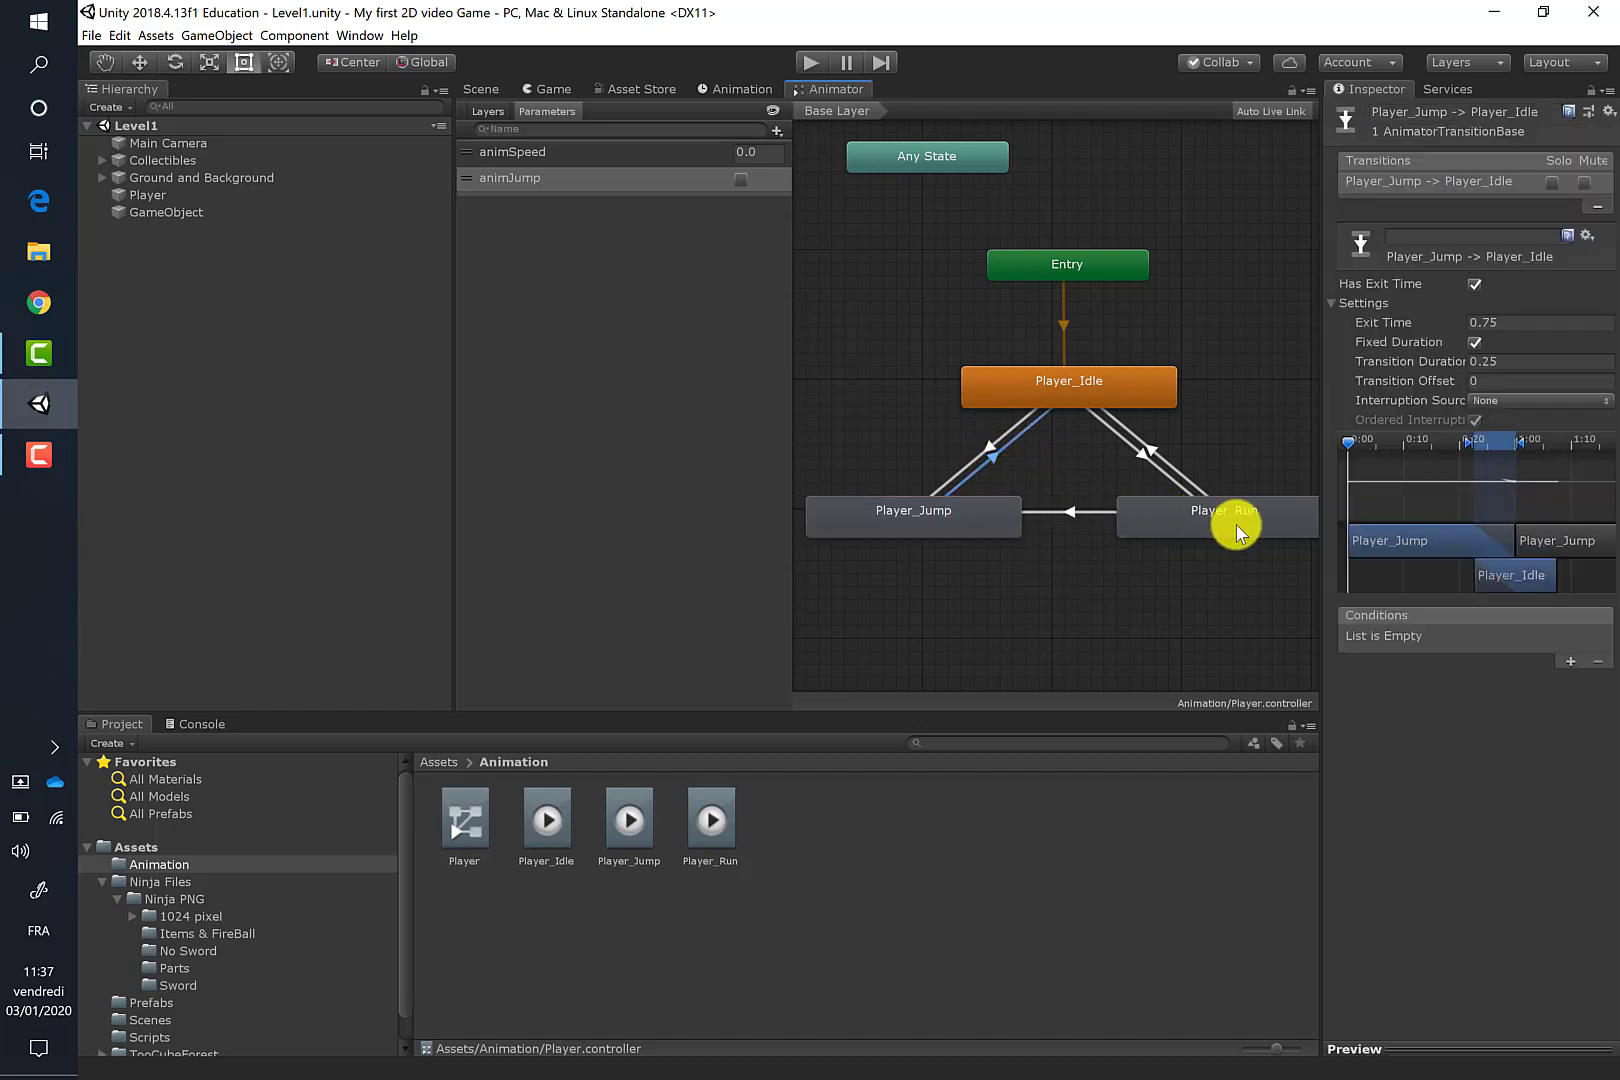
{"action": "left_click", "coordinate": [1472, 284]}
{"action": "left_click", "coordinate": [1474, 342]}
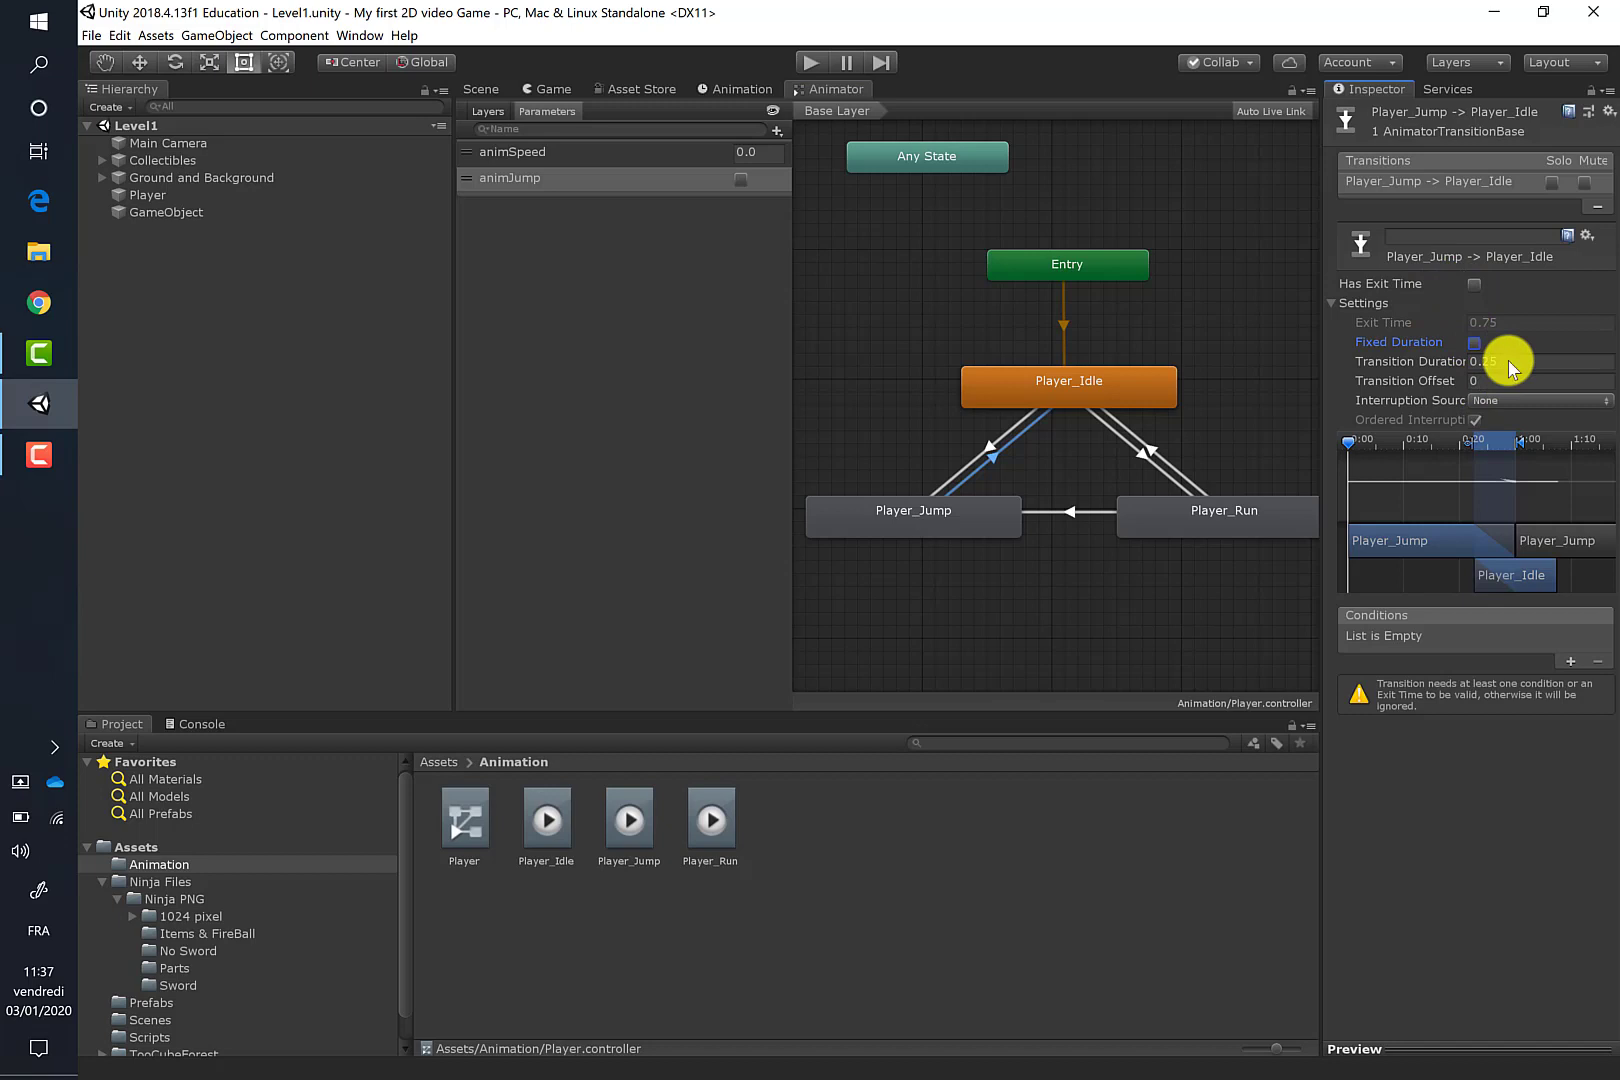
{"action": "left_click", "coordinate": [1452, 366]}
{"action": "key", "text": "BackSpace"}
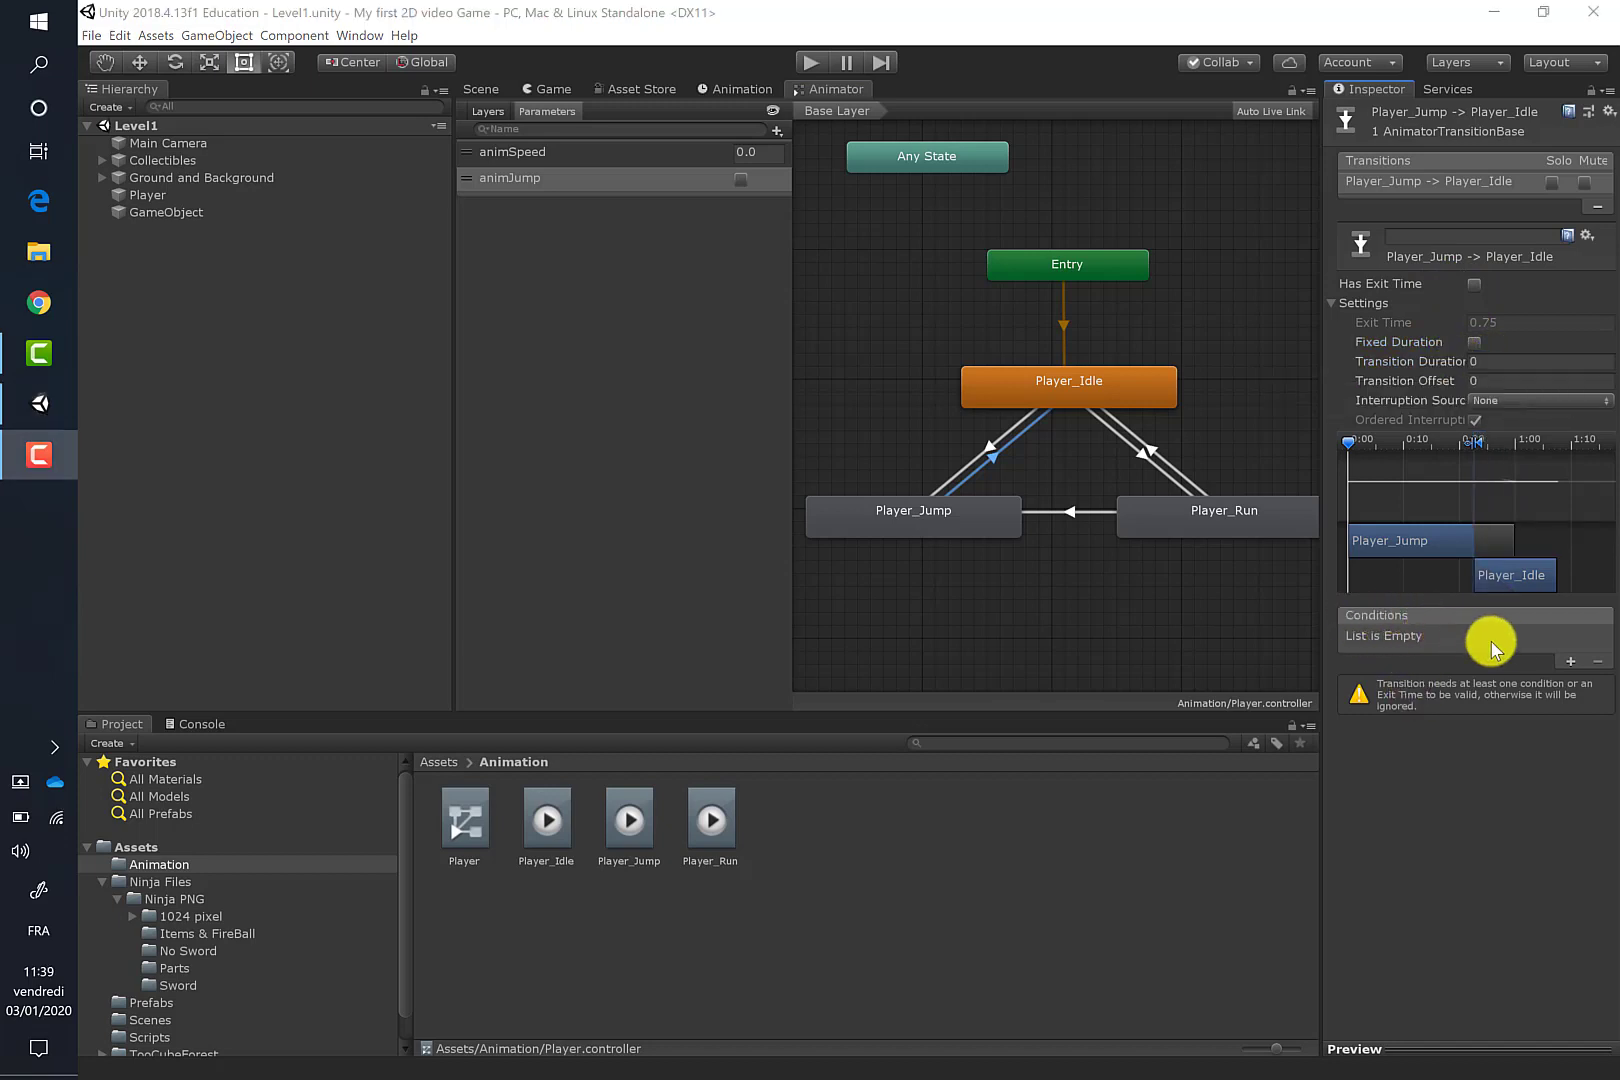
- Add an animSpeed Less 0.01 condition to the Jump-to-Idle transition
{"action": "left_click", "coordinate": [1569, 661]}
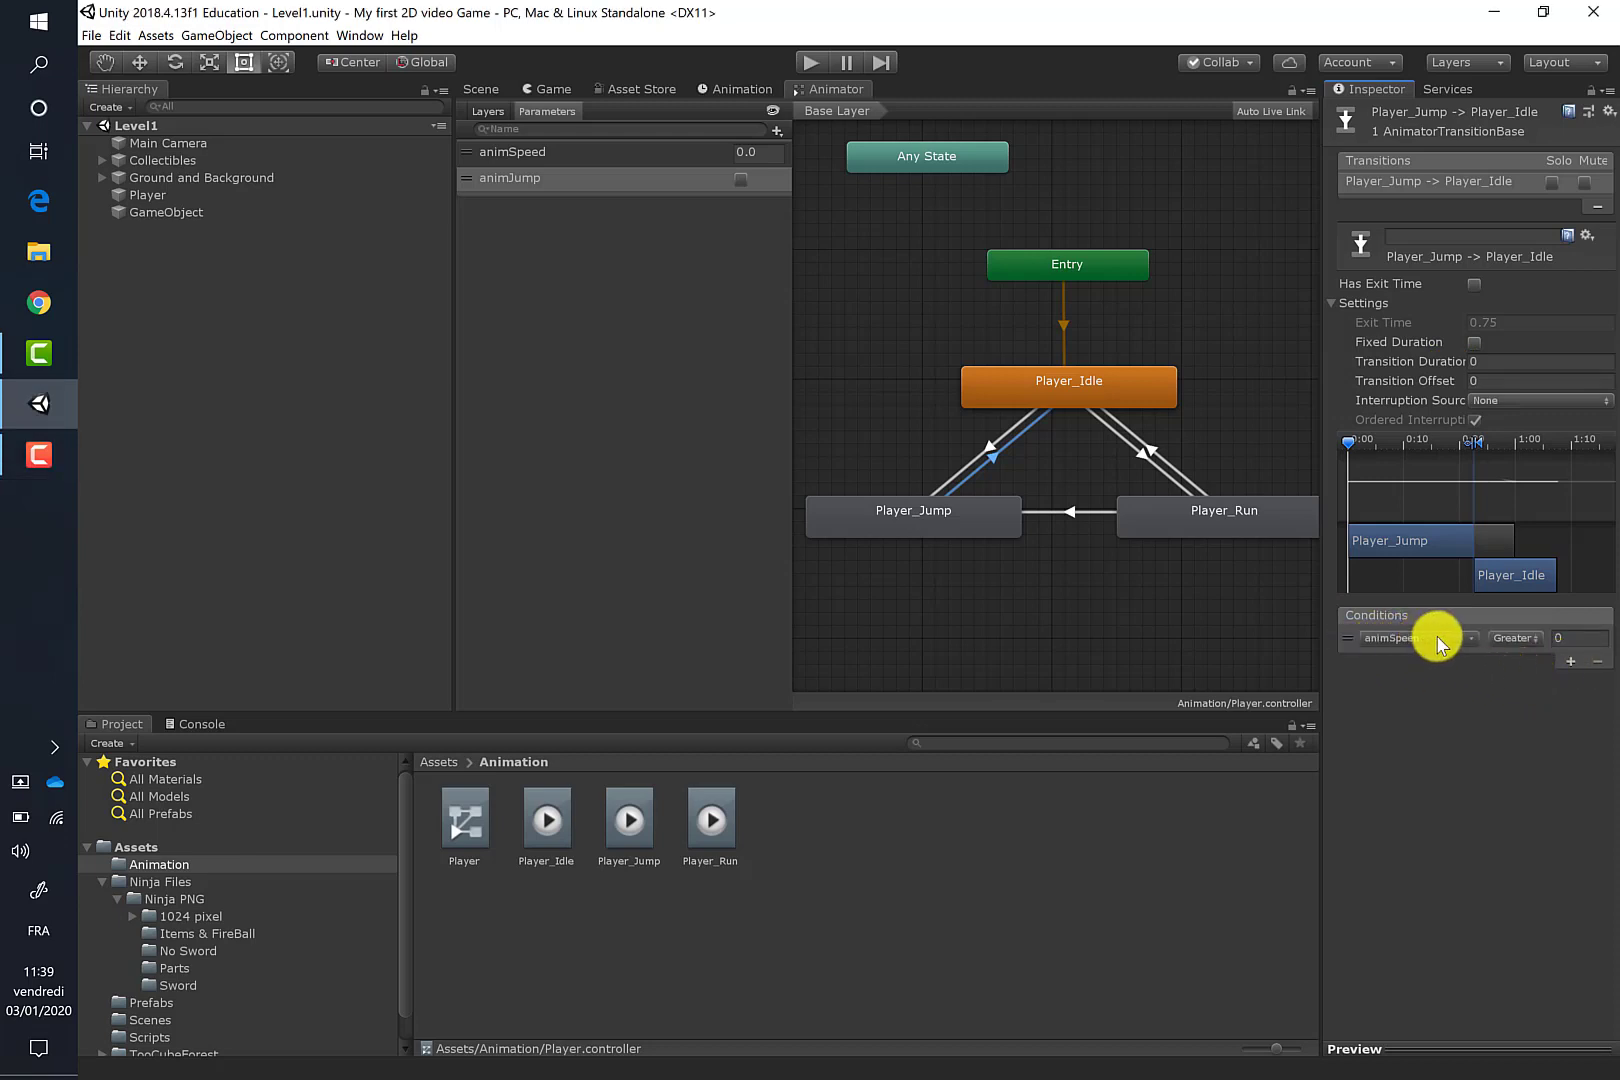
{"action": "left_click", "coordinate": [1527, 639]}
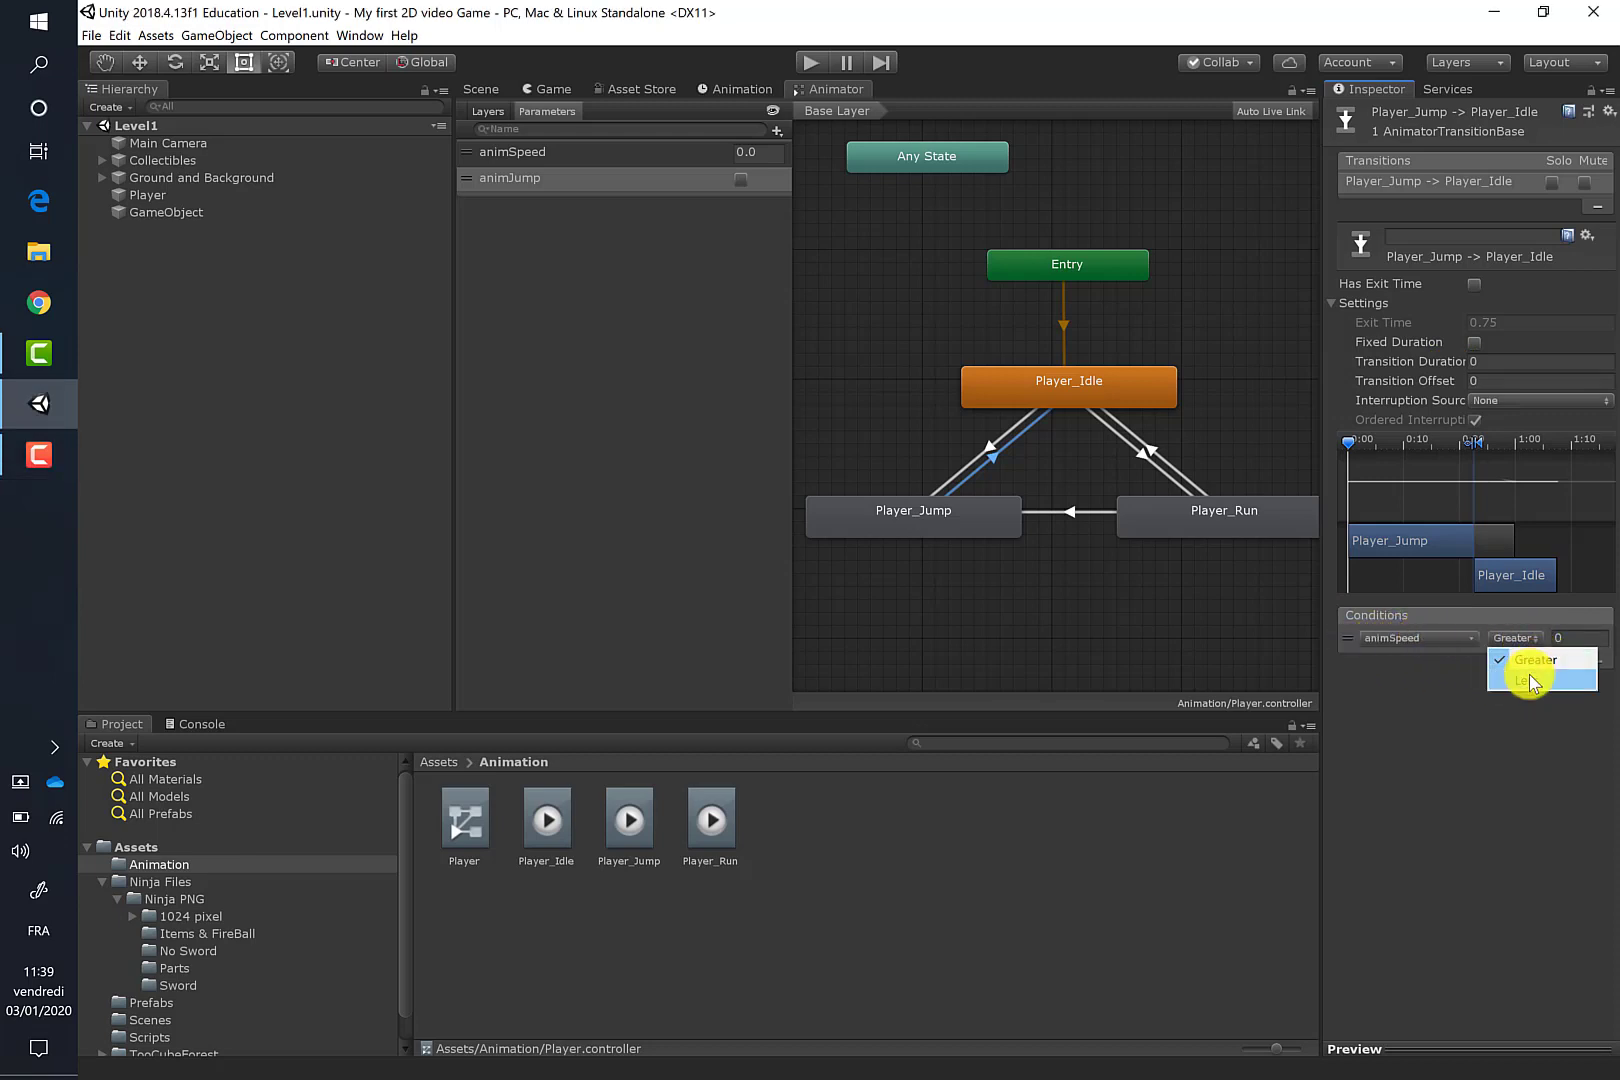
{"action": "left_click", "coordinate": [1529, 675]}
{"action": "left_click", "coordinate": [1568, 639]}
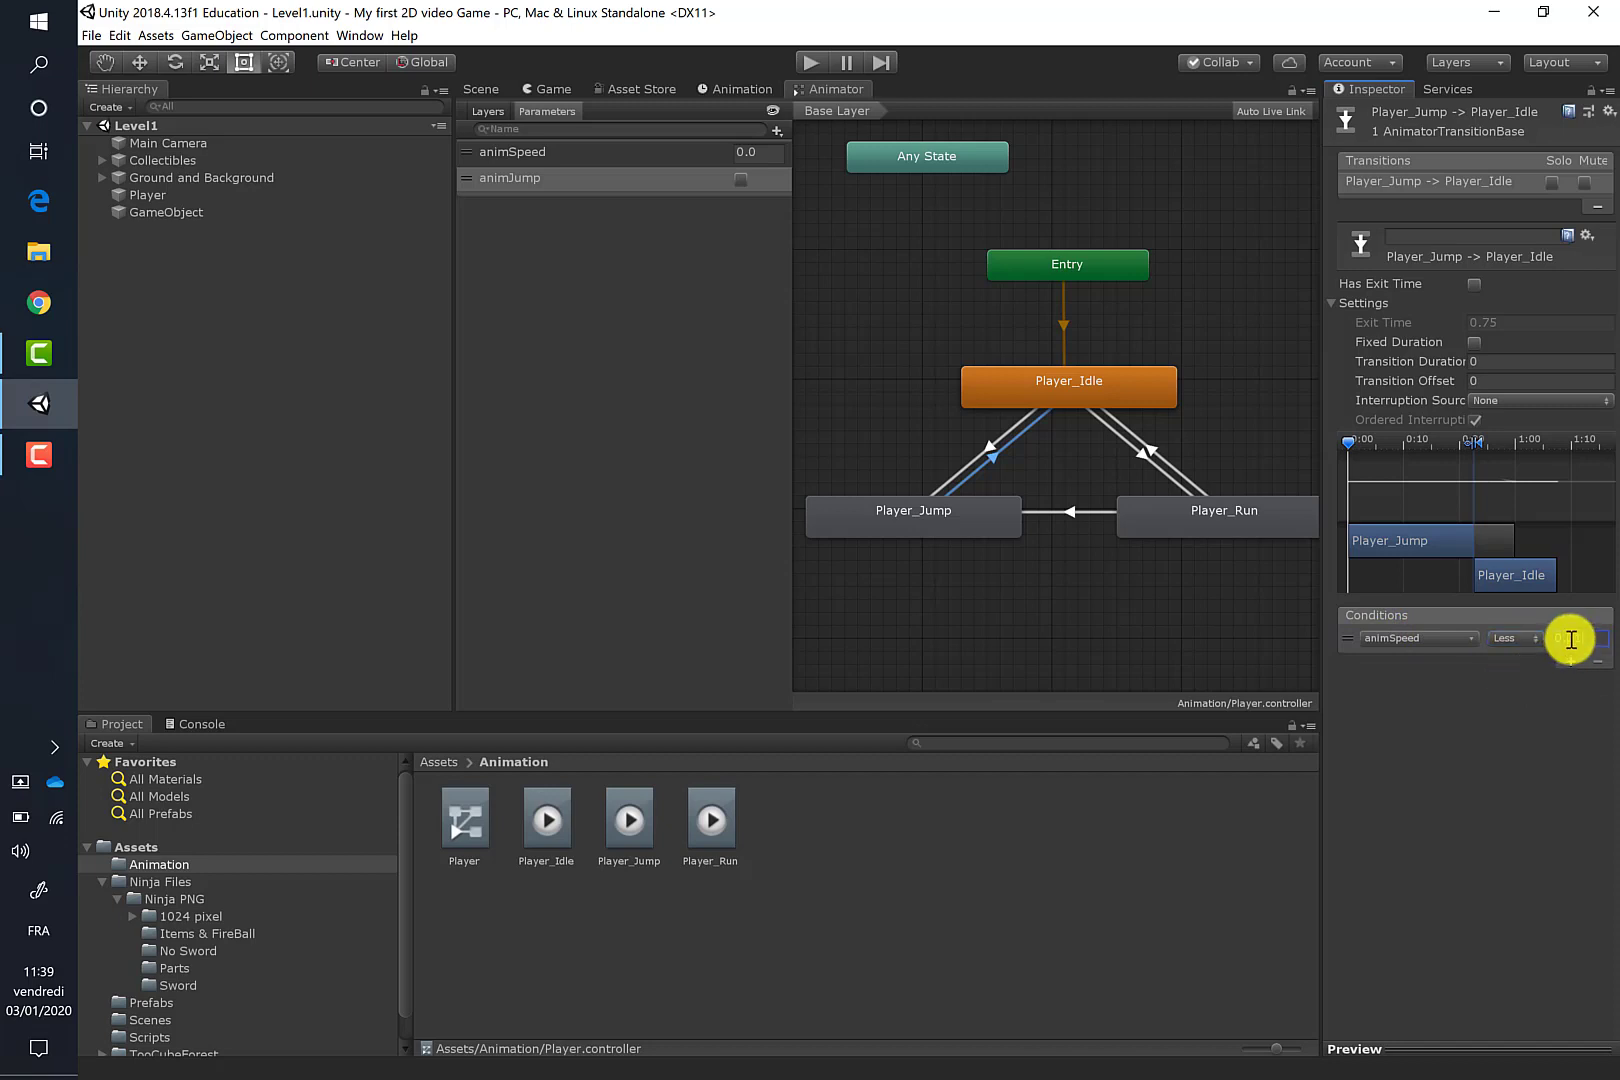
{"action": "type", "text": "0.01"}
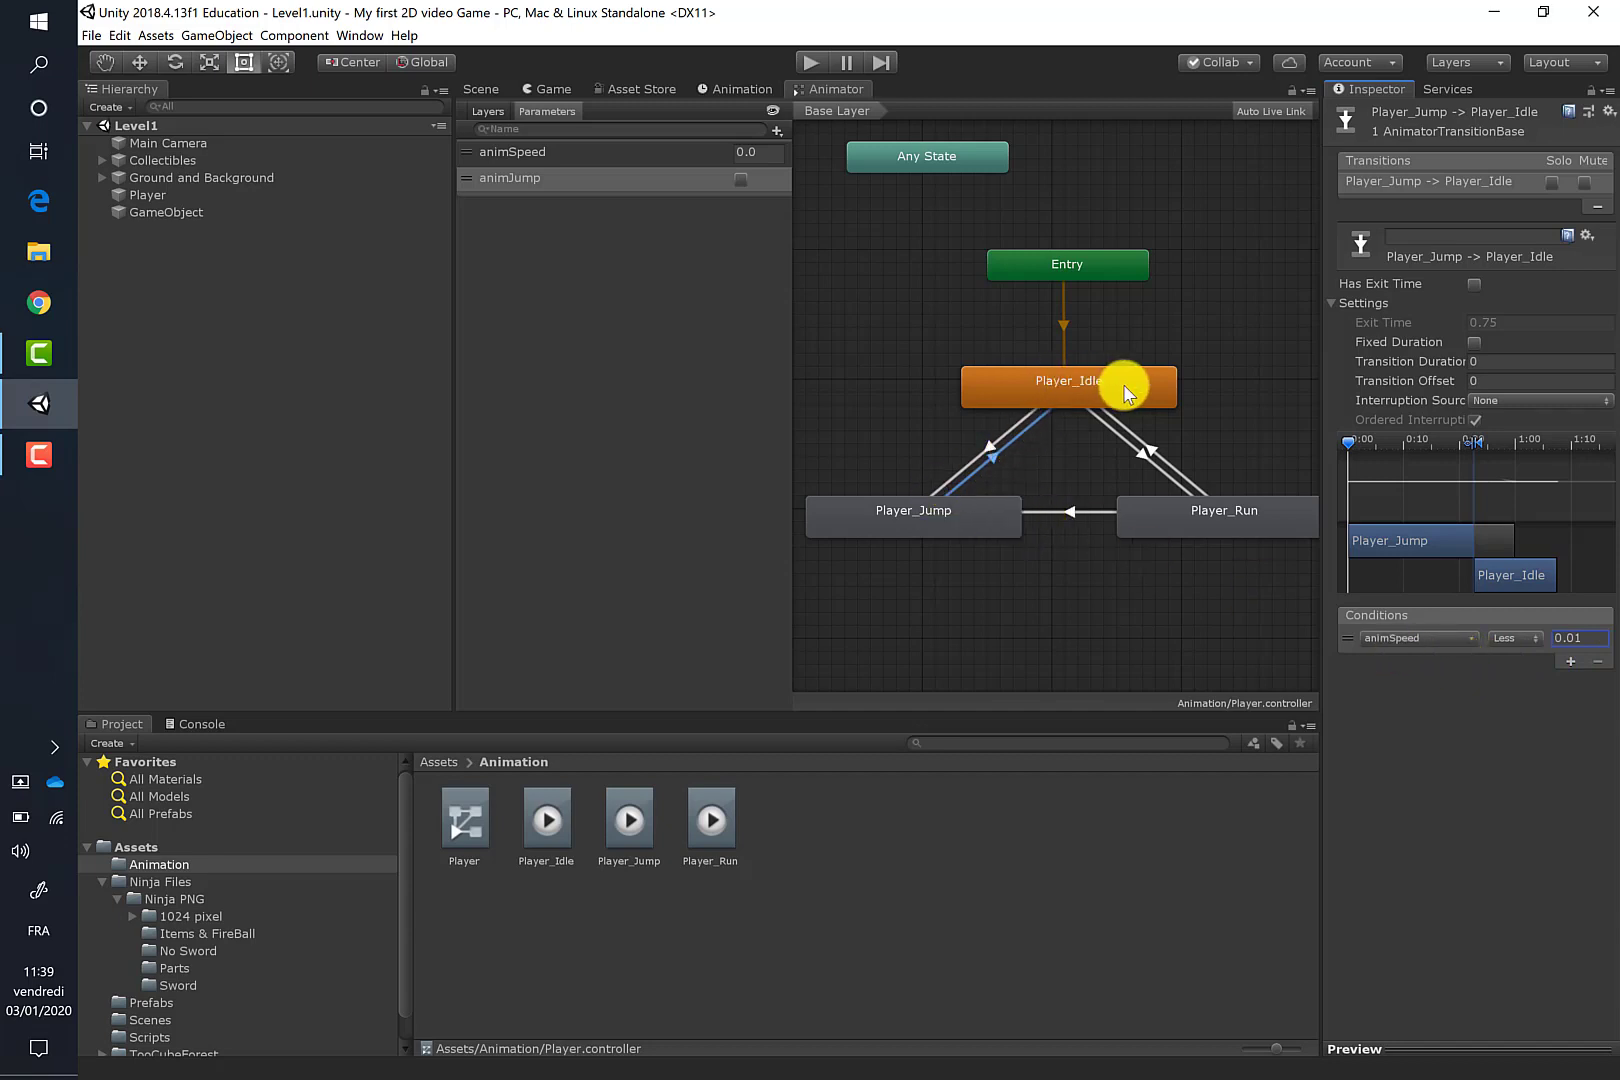
- Add a second condition requiring animJump to be false
{"action": "left_click", "coordinate": [1570, 661]}
{"action": "left_click", "coordinate": [1406, 662]}
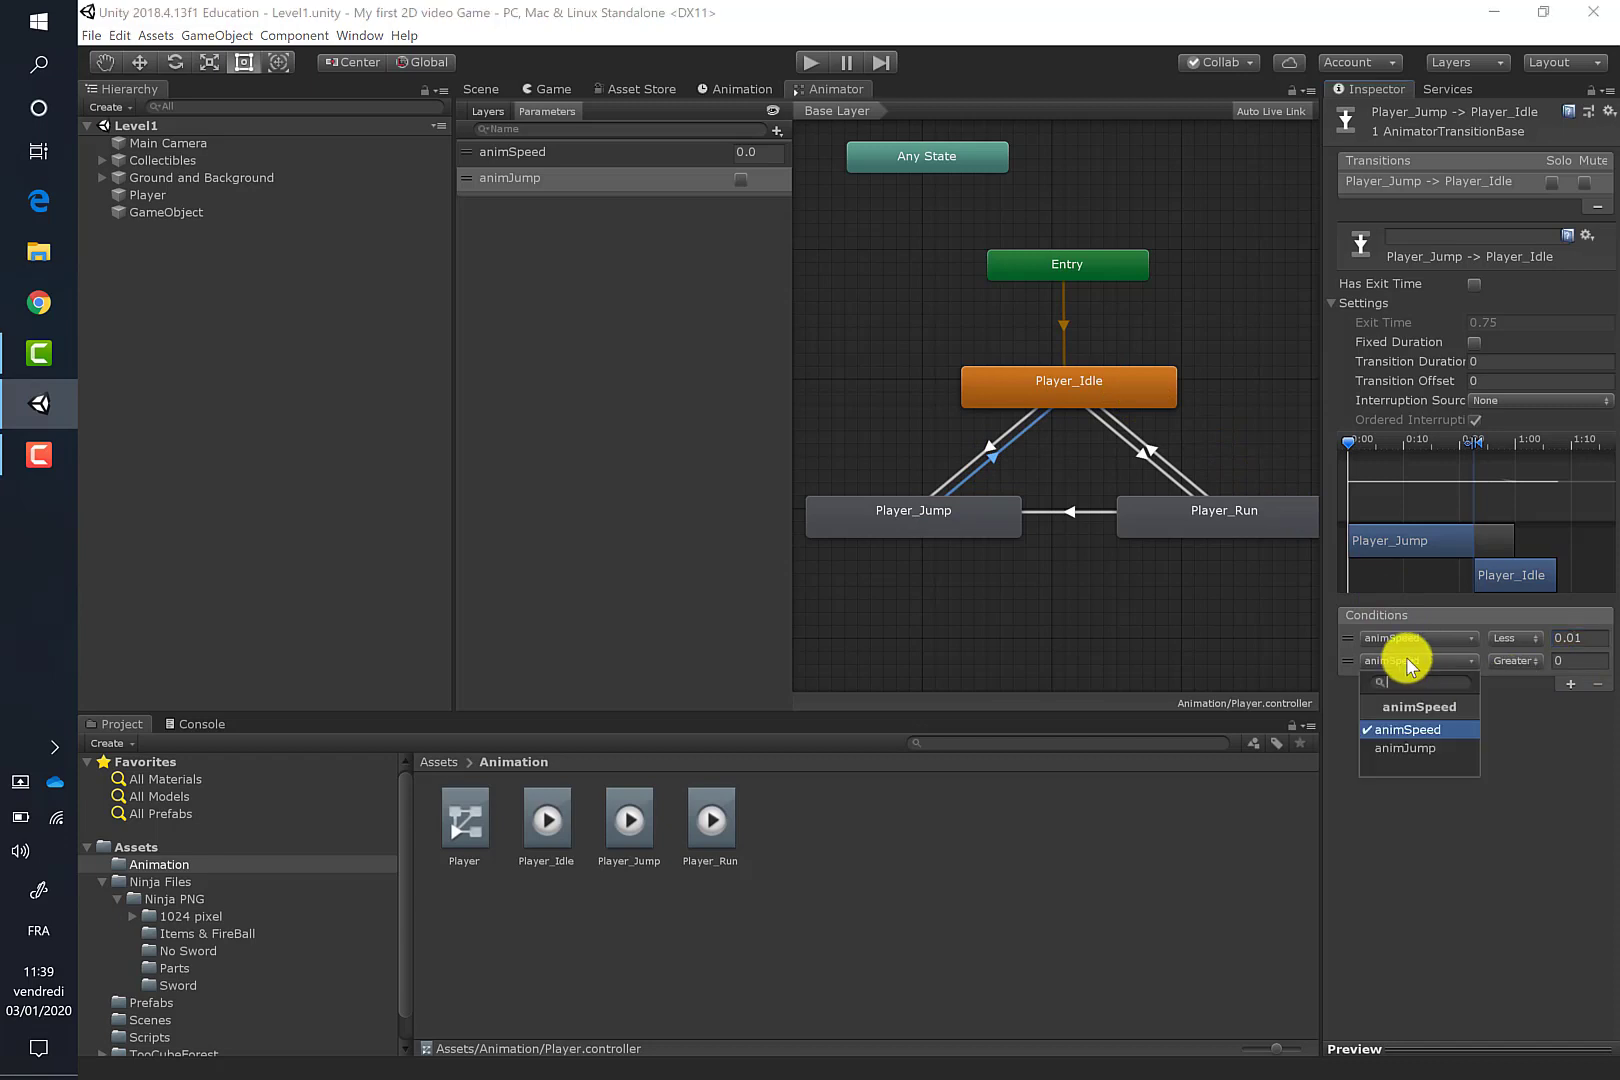
{"action": "left_click", "coordinate": [1413, 750]}
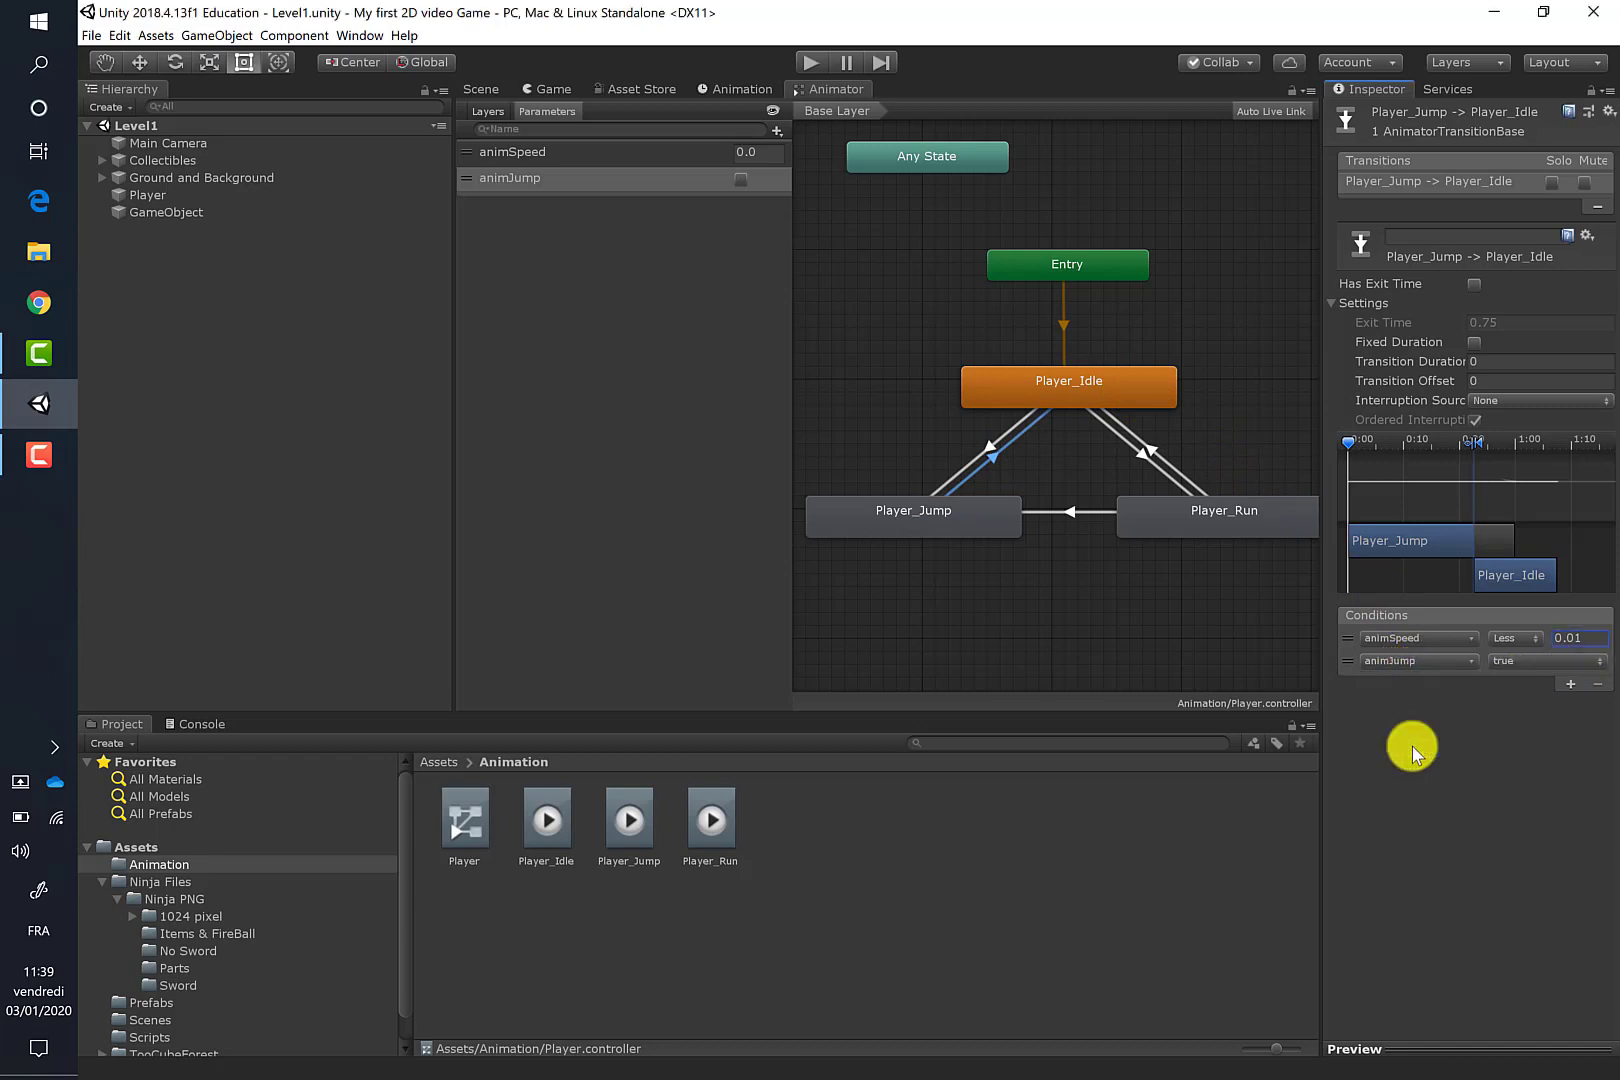
{"action": "left_click", "coordinate": [1525, 662]}
{"action": "left_click", "coordinate": [1525, 700]}
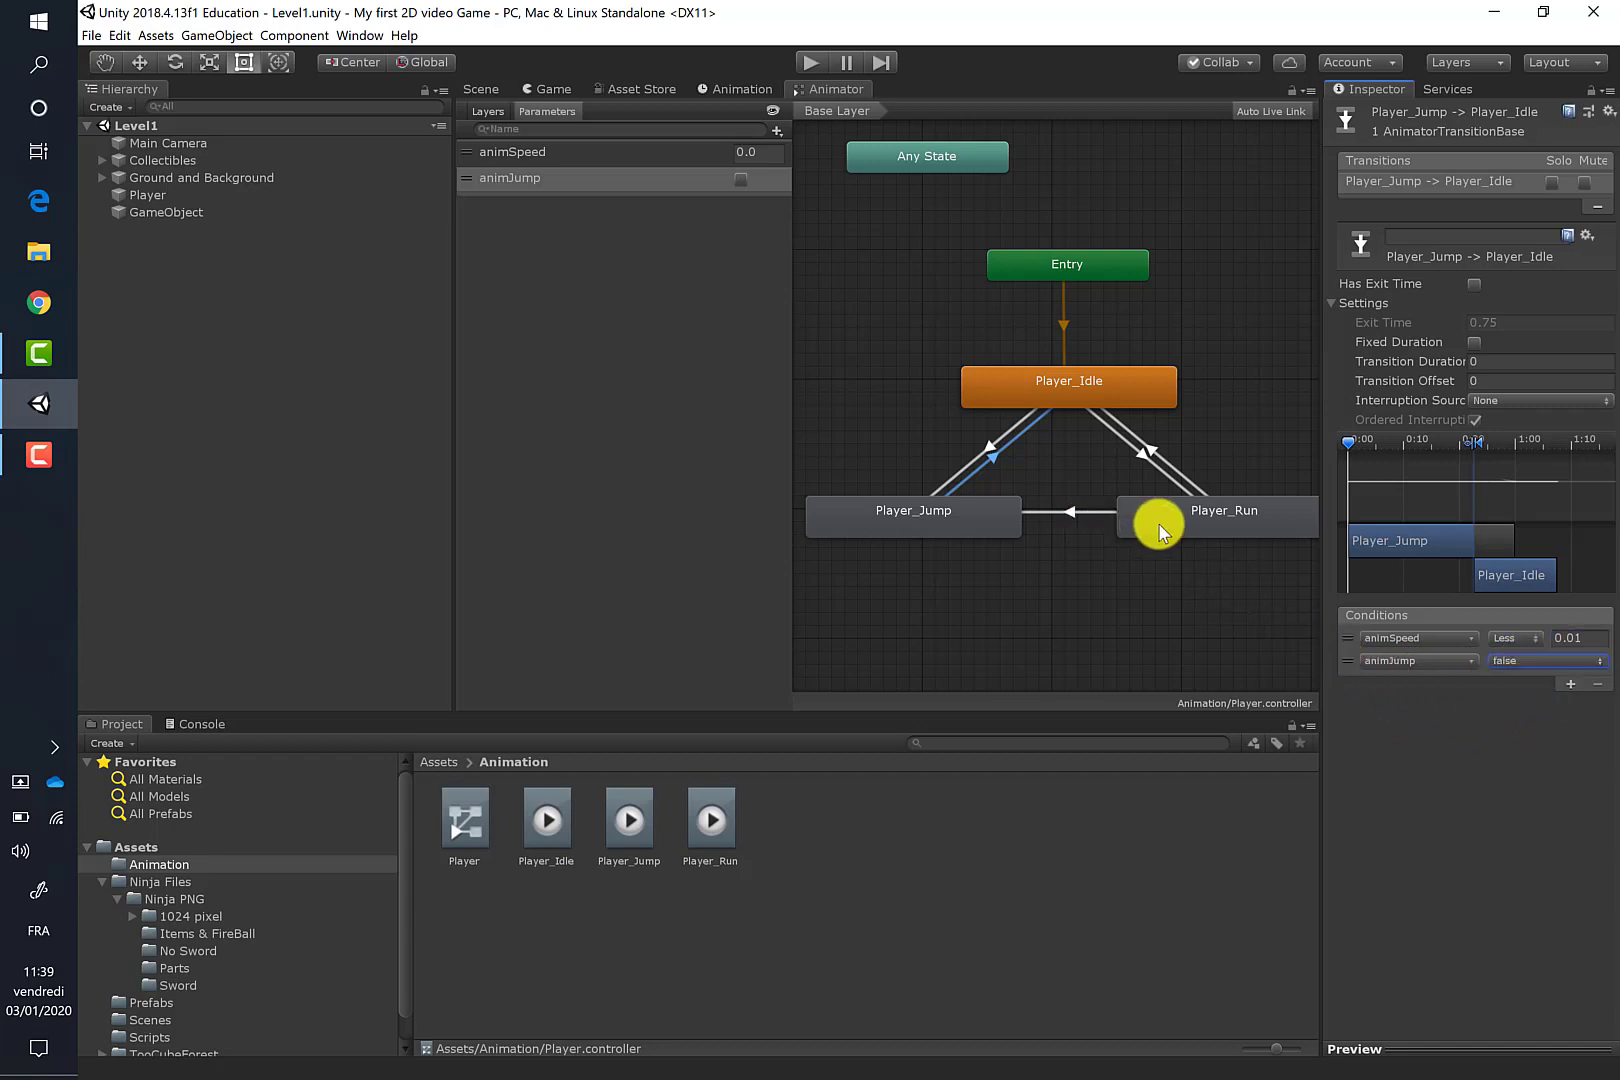
{"action": "left_click", "coordinate": [1008, 520]}
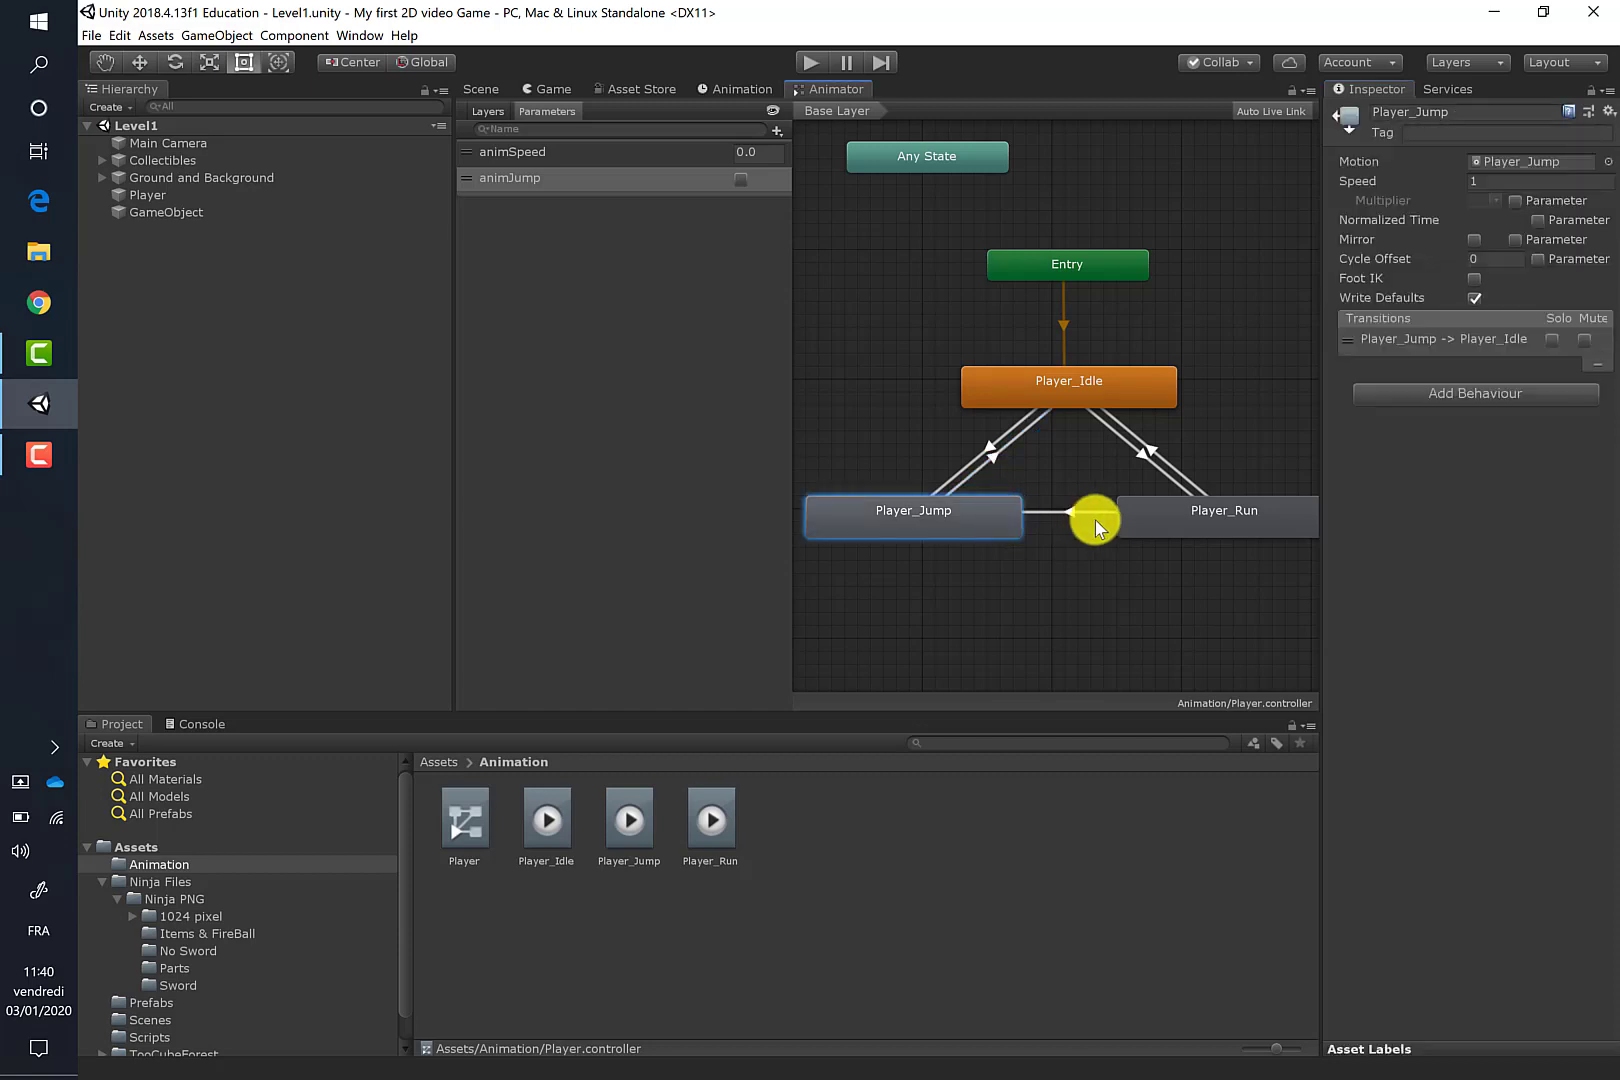
- Draw a Player_Jump to Player_Run transition with no exit time, no fixed duration, zero duration
{"action": "right_click", "coordinate": [1009, 520]}
{"action": "left_click", "coordinate": [1026, 530]}
{"action": "left_click", "coordinate": [1137, 526]}
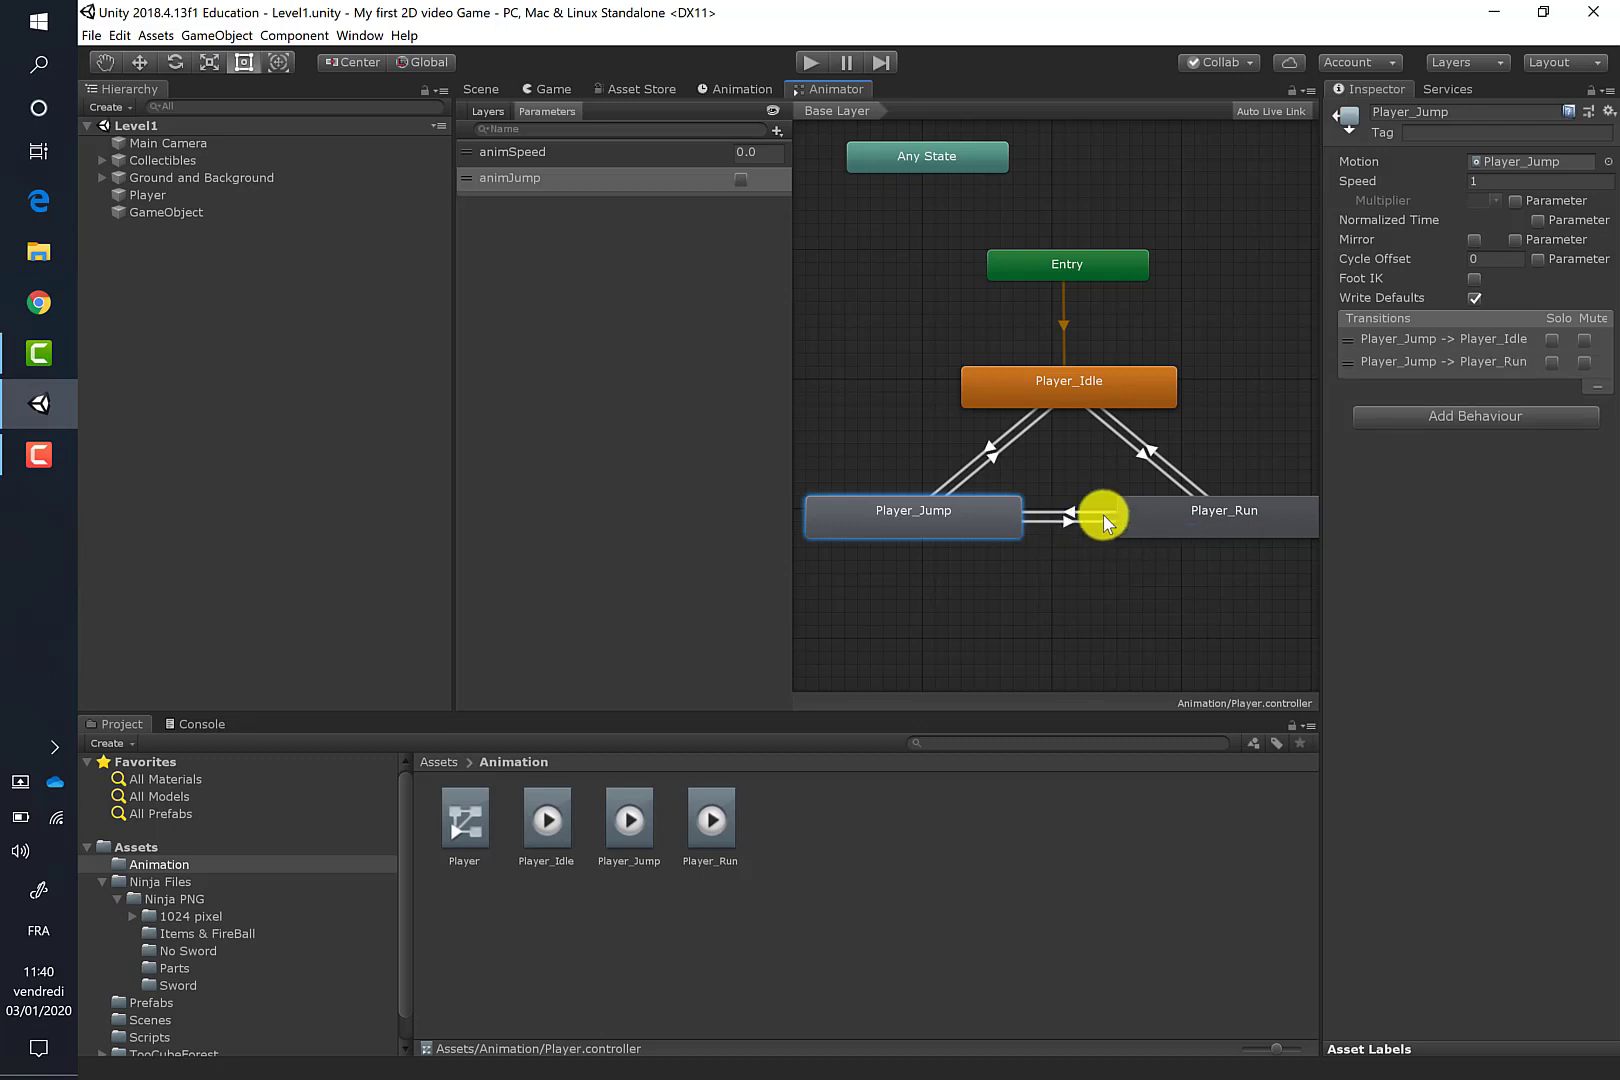
{"action": "left_click", "coordinate": [1069, 521]}
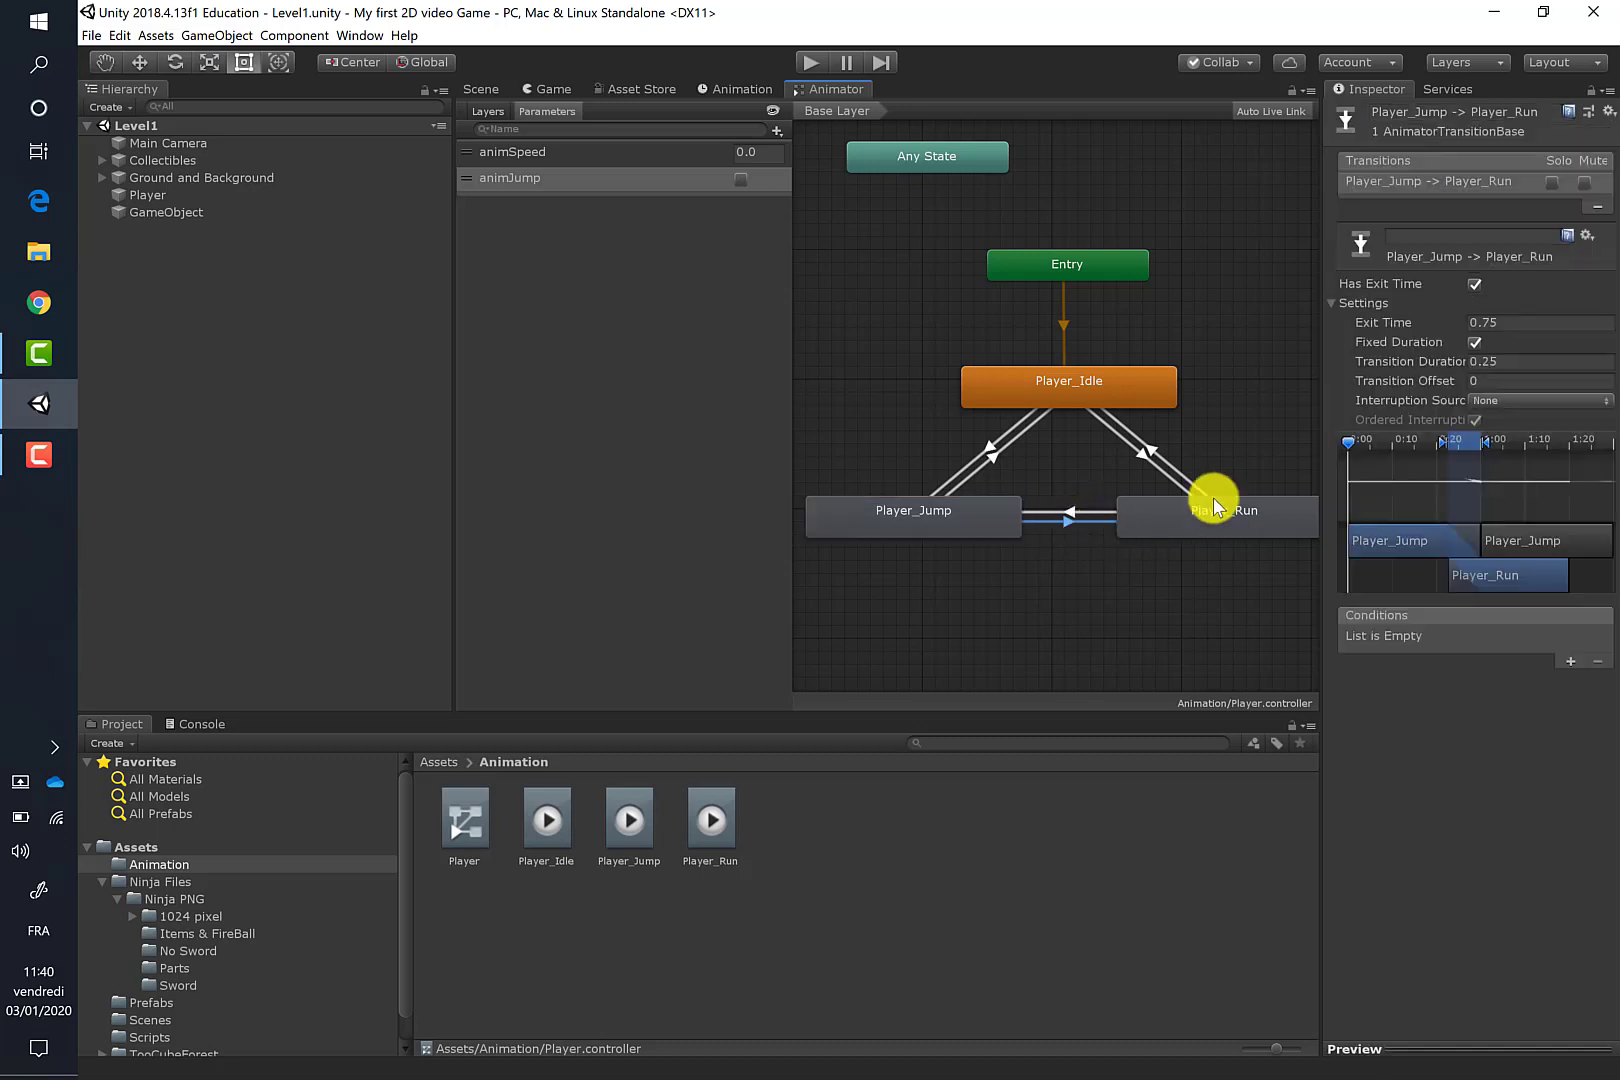
{"action": "left_click", "coordinate": [1475, 284]}
{"action": "left_click", "coordinate": [1475, 342]}
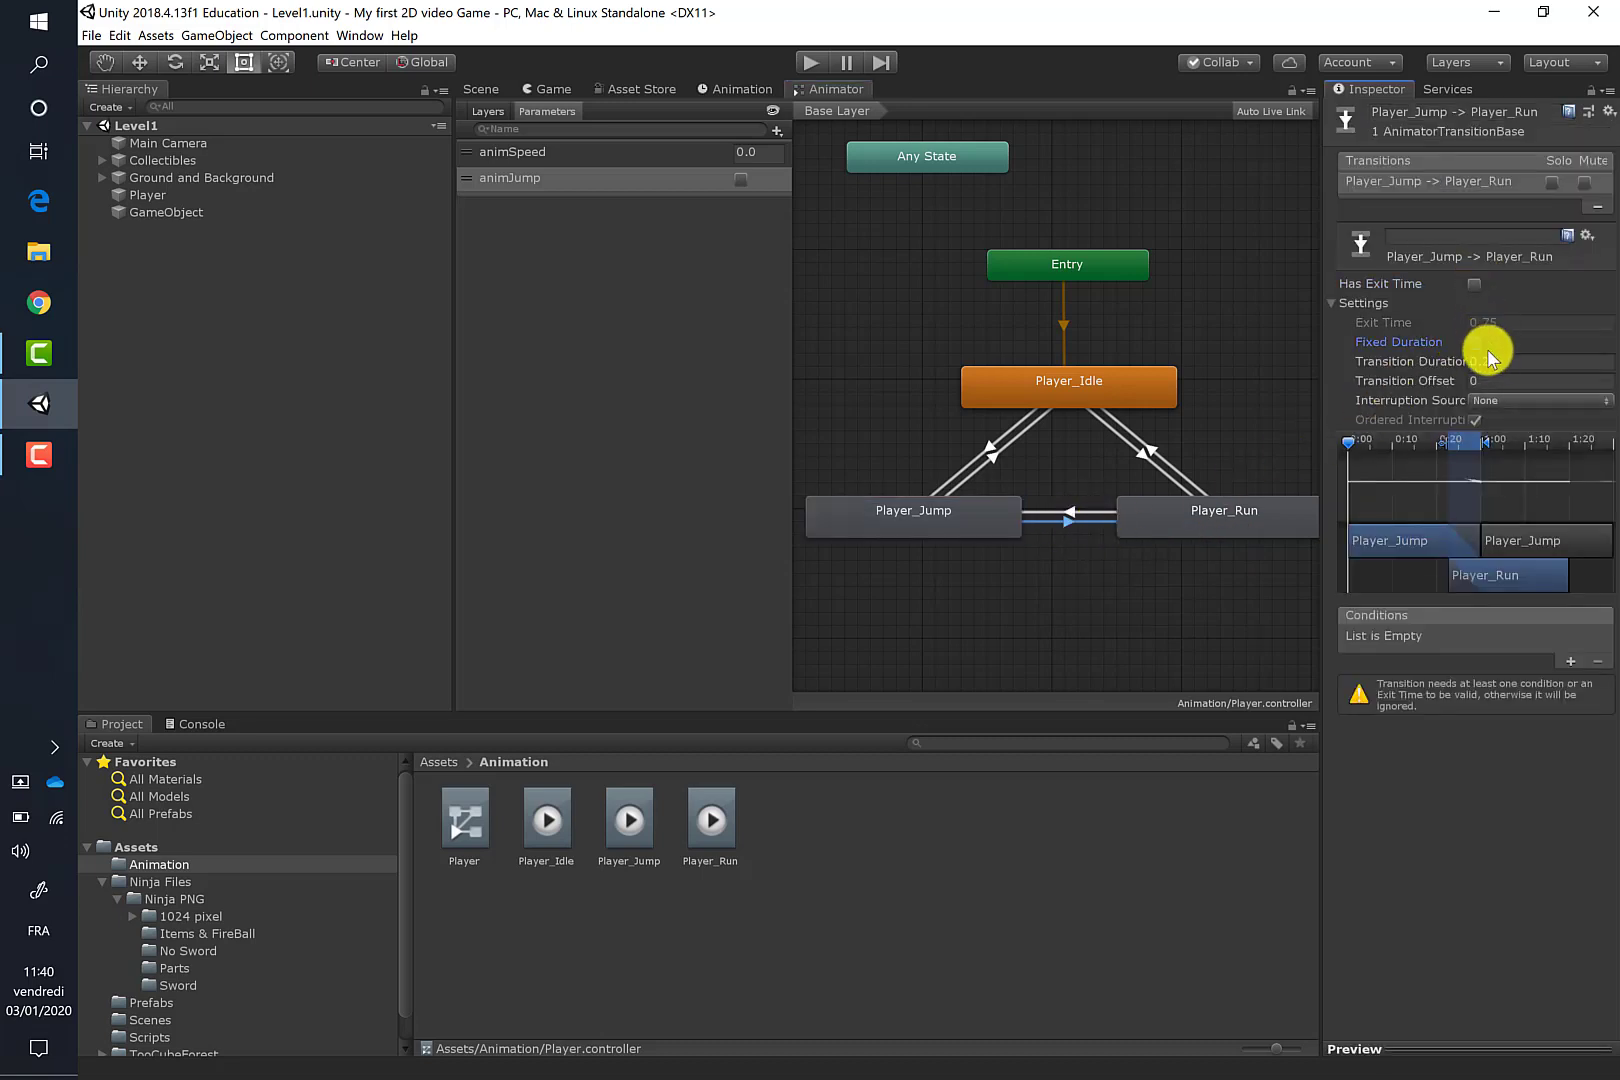
{"action": "left_click", "coordinate": [1500, 362]}
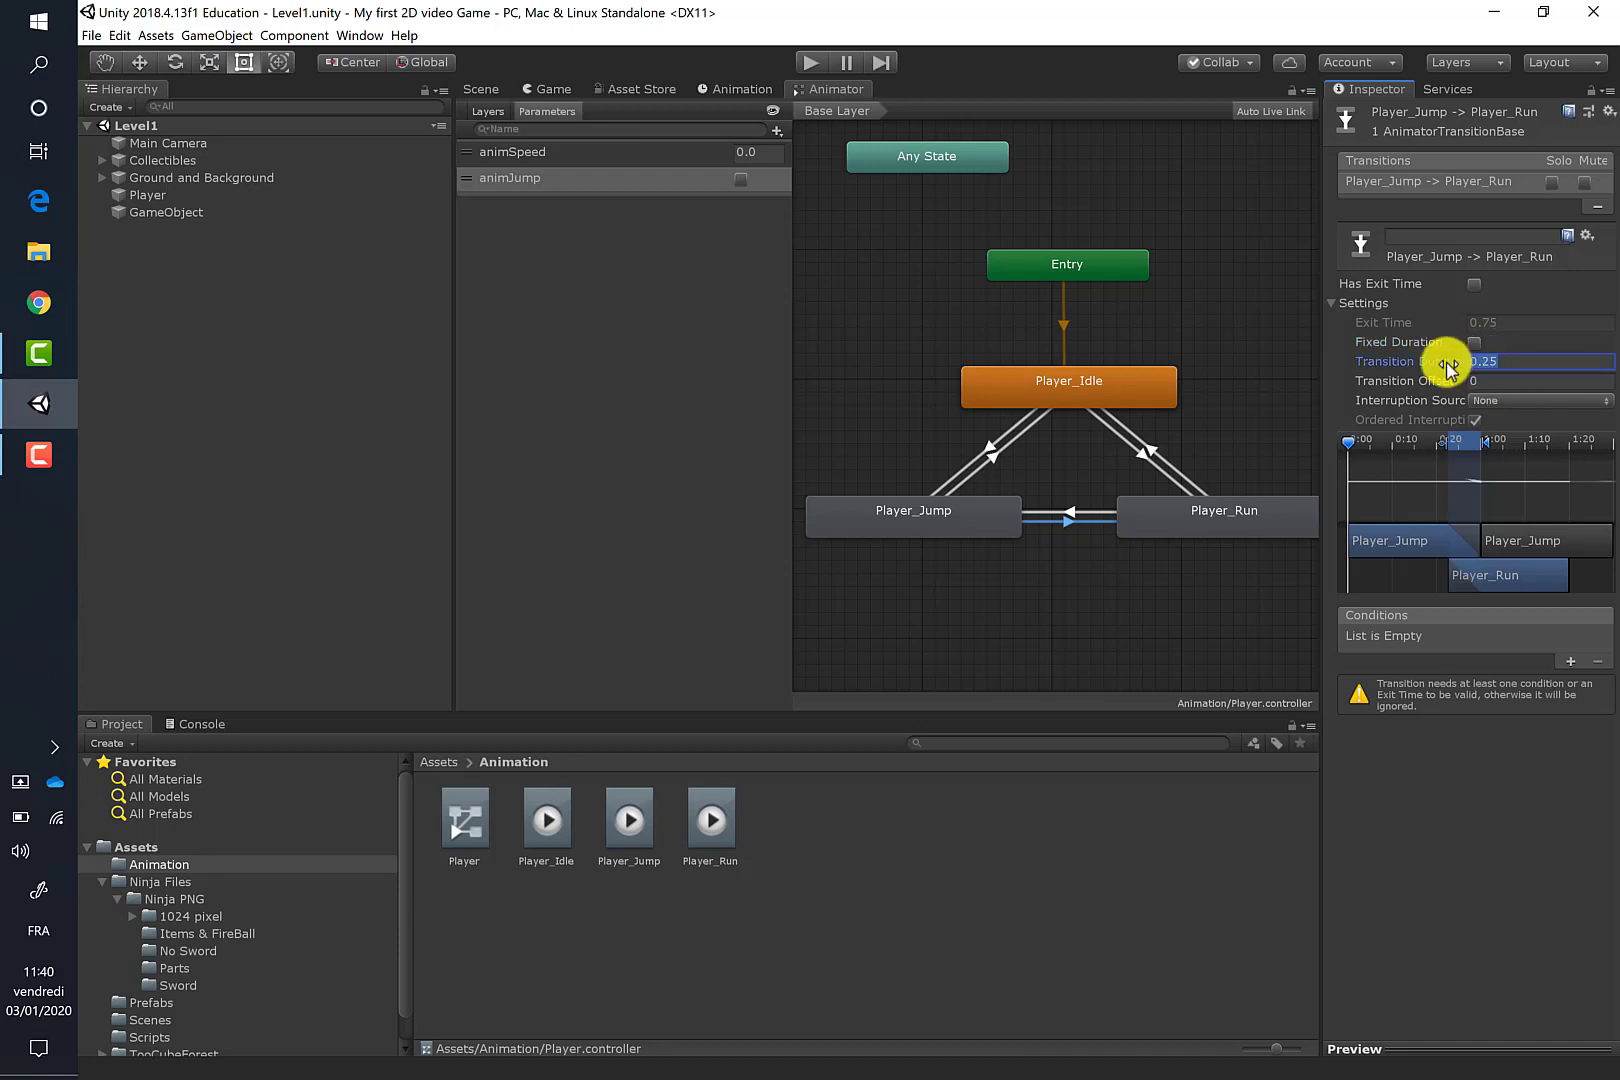
{"action": "type", "text": "0"}
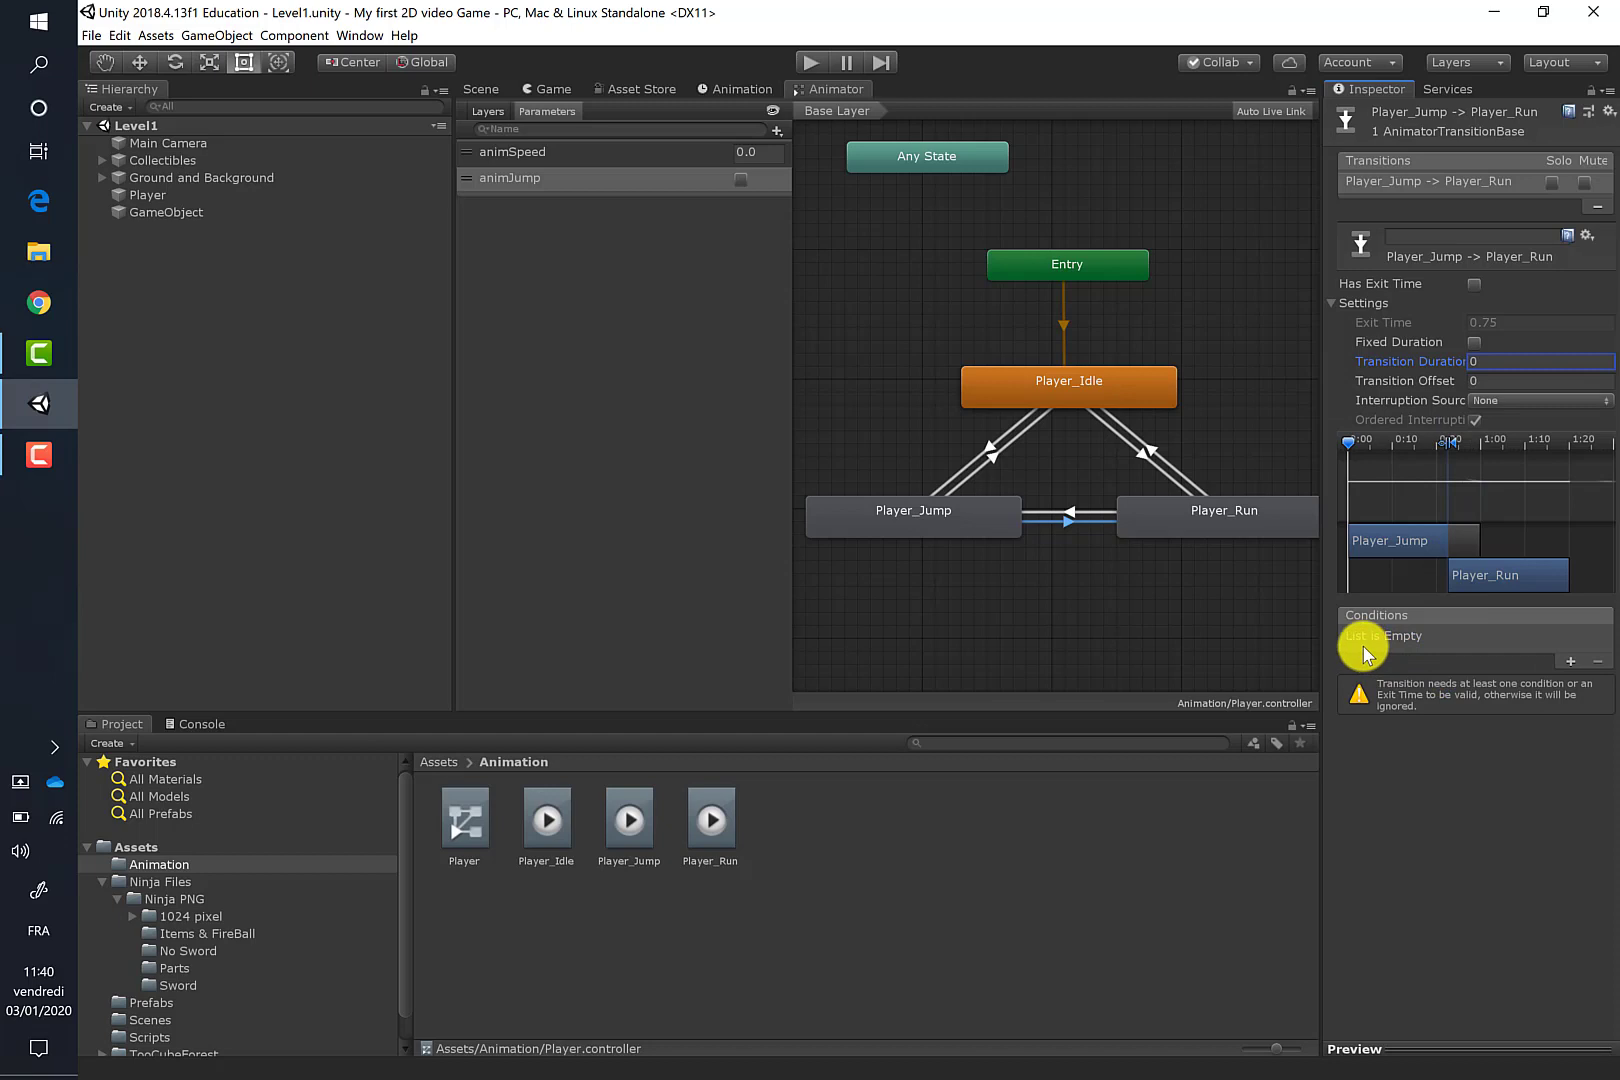
- Add conditions animSpeed Greater 0.01 and animJump false to the Jump-to-Run transition
{"action": "left_click", "coordinate": [1570, 661]}
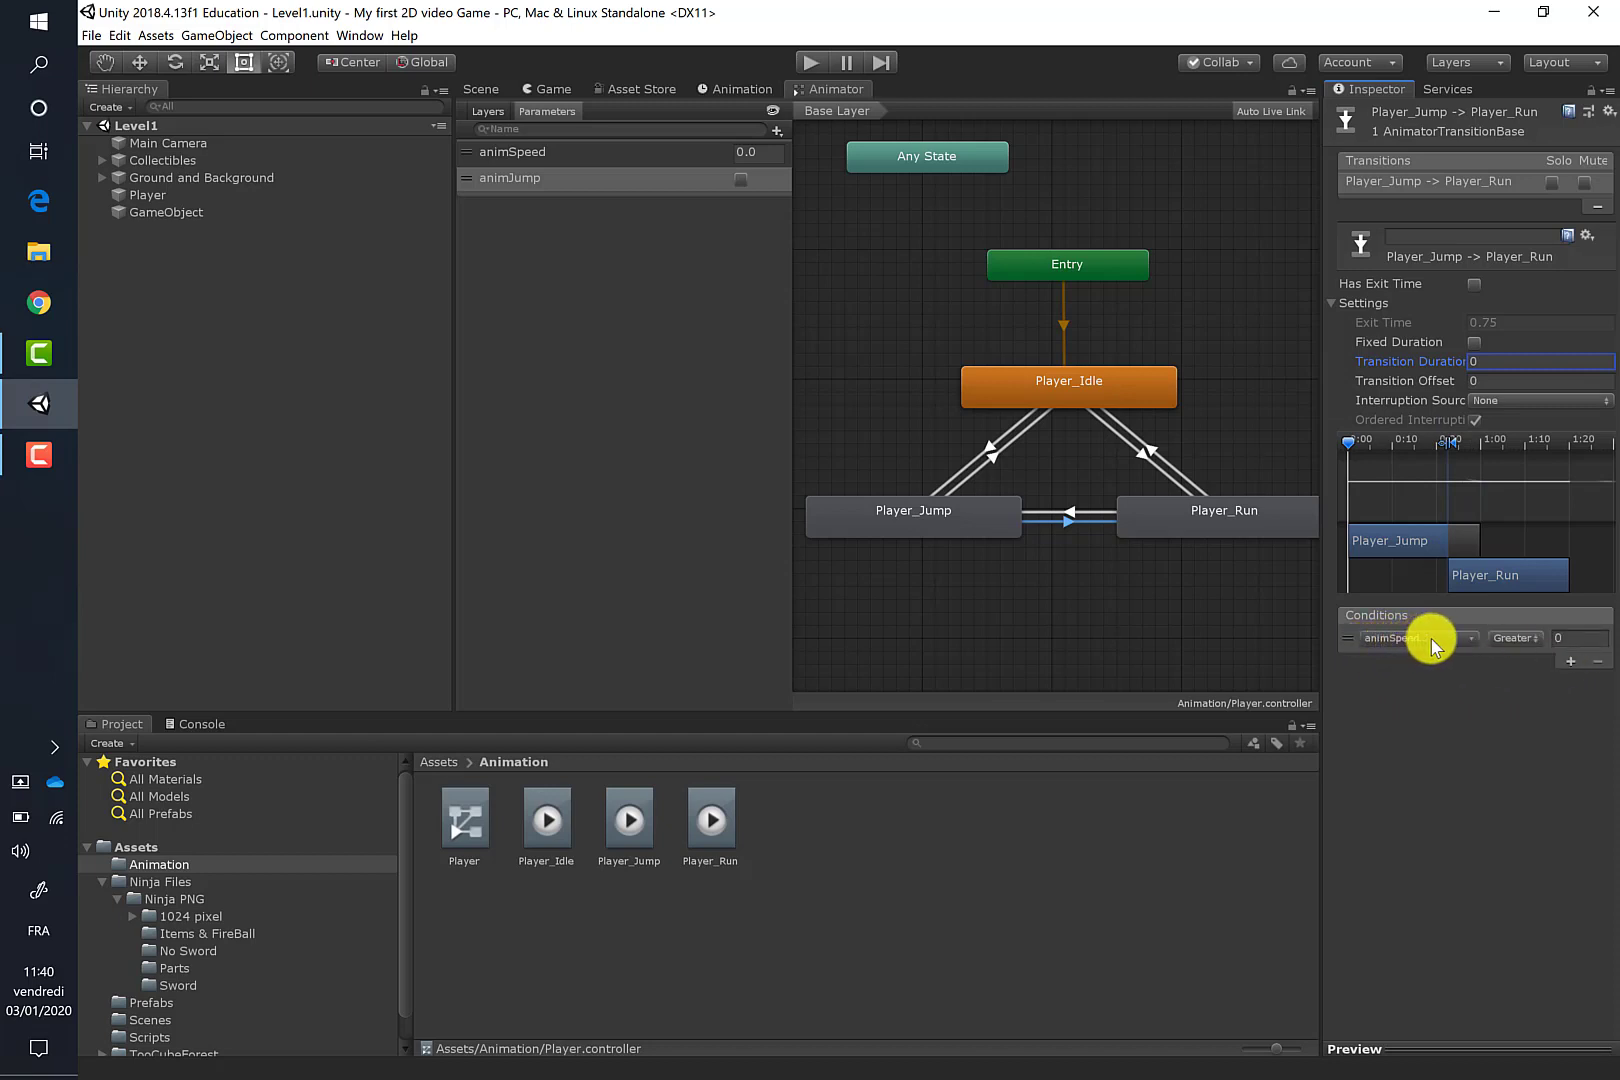
{"action": "left_click", "coordinate": [1565, 640]}
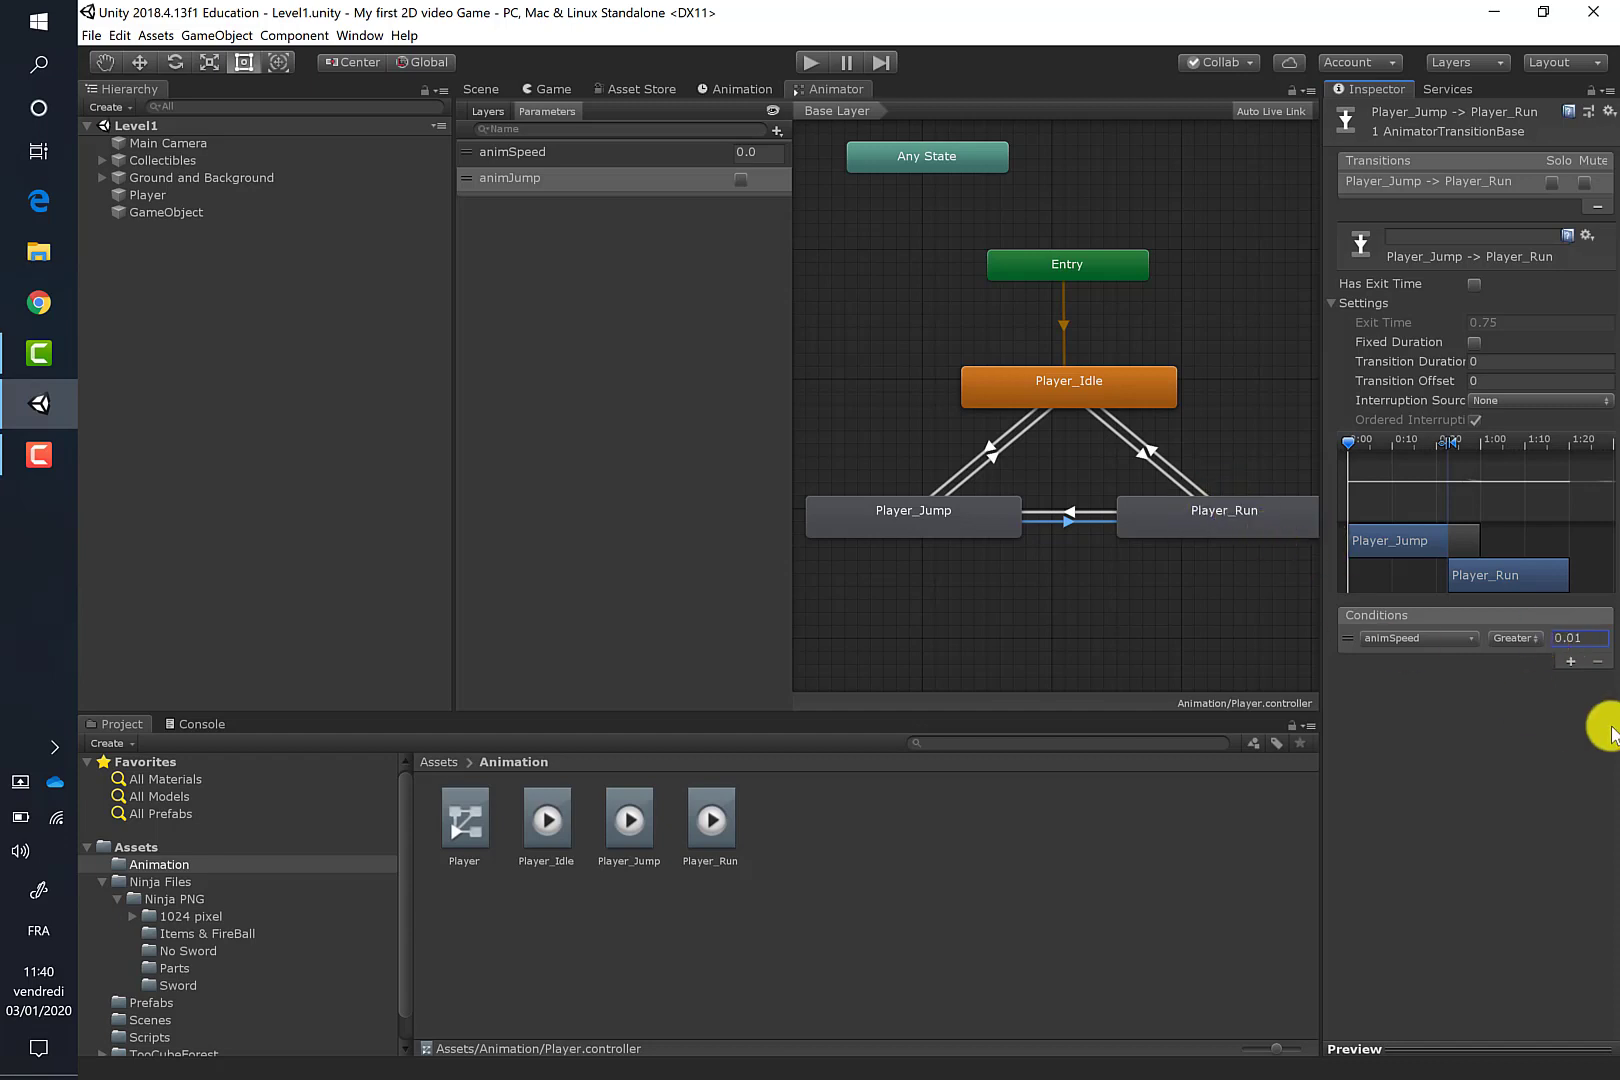
{"action": "left_click", "coordinate": [1574, 662]}
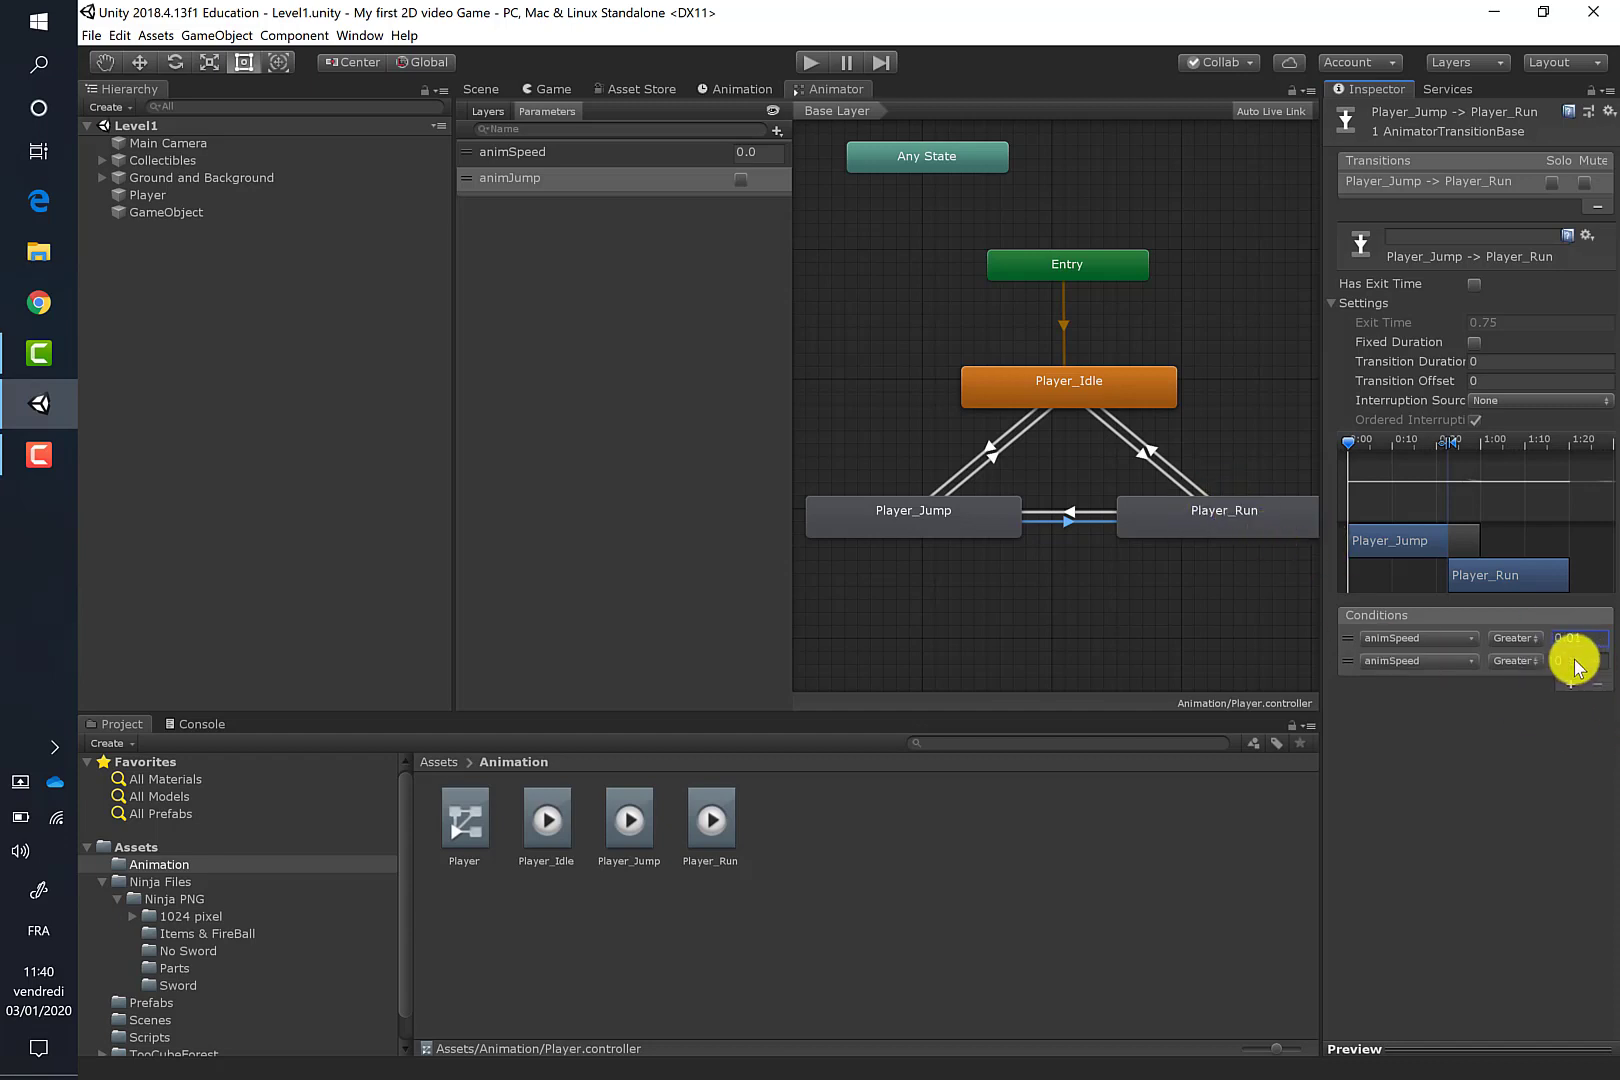
{"action": "left_click", "coordinate": [1463, 662]}
{"action": "left_click", "coordinate": [1433, 746]}
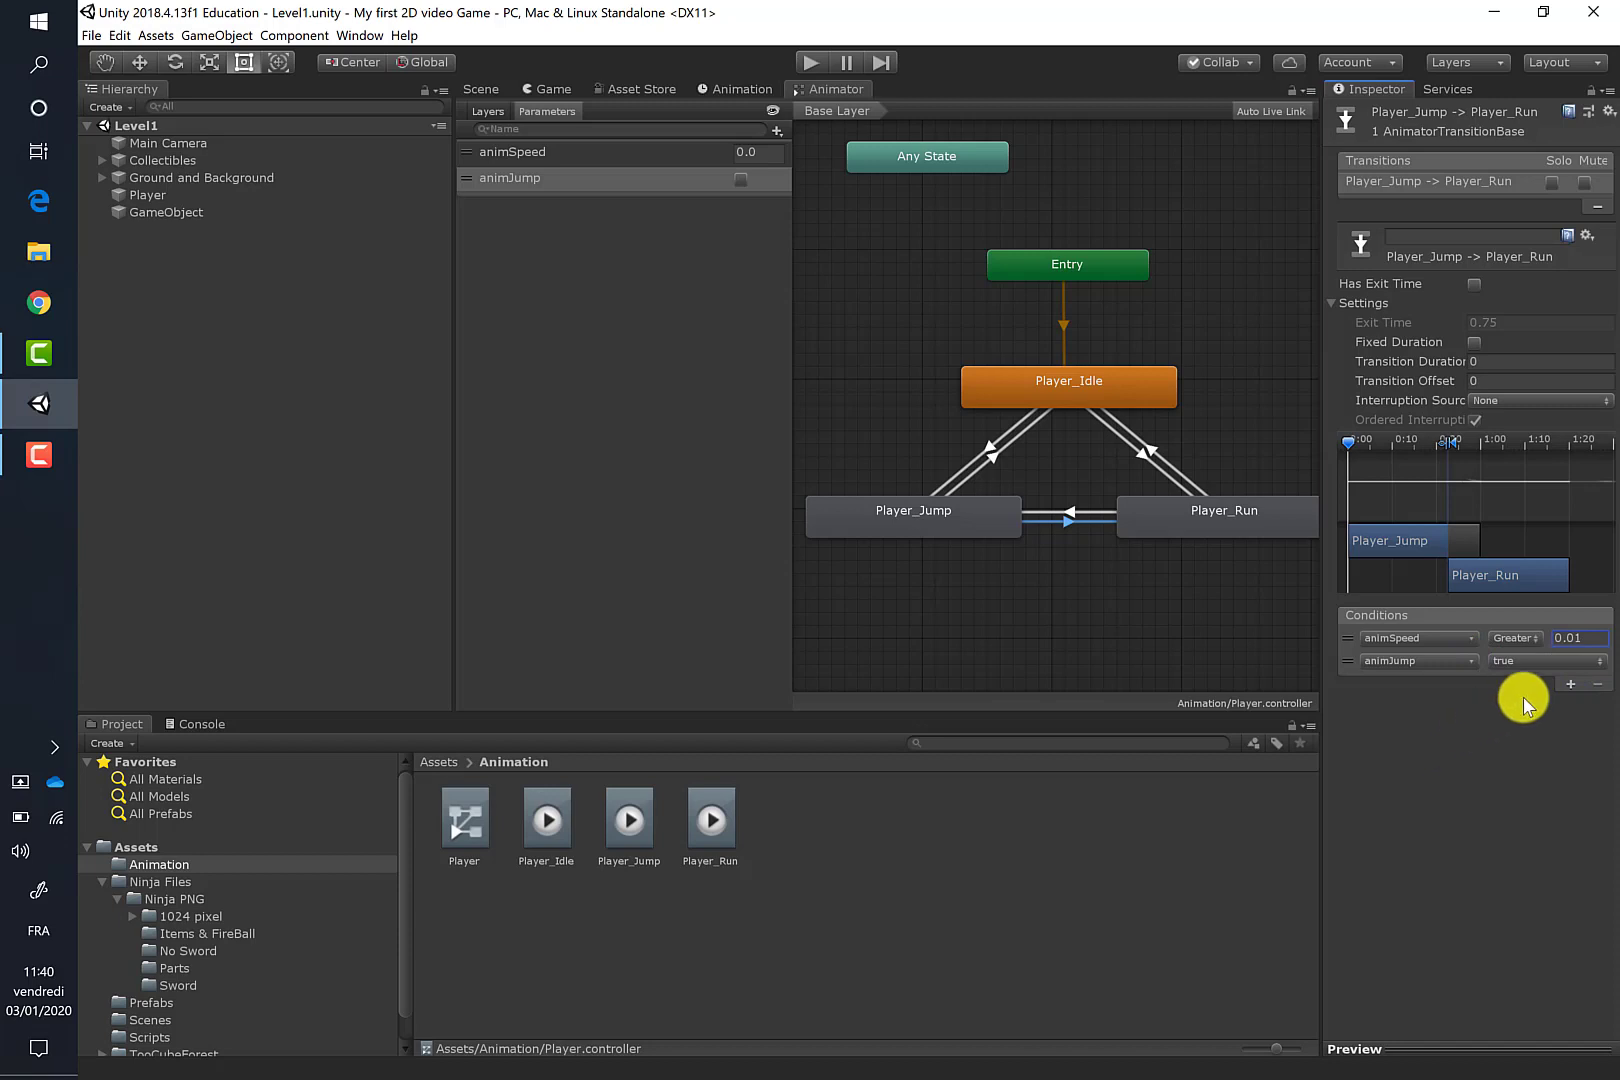
{"action": "left_click", "coordinate": [1552, 668]}
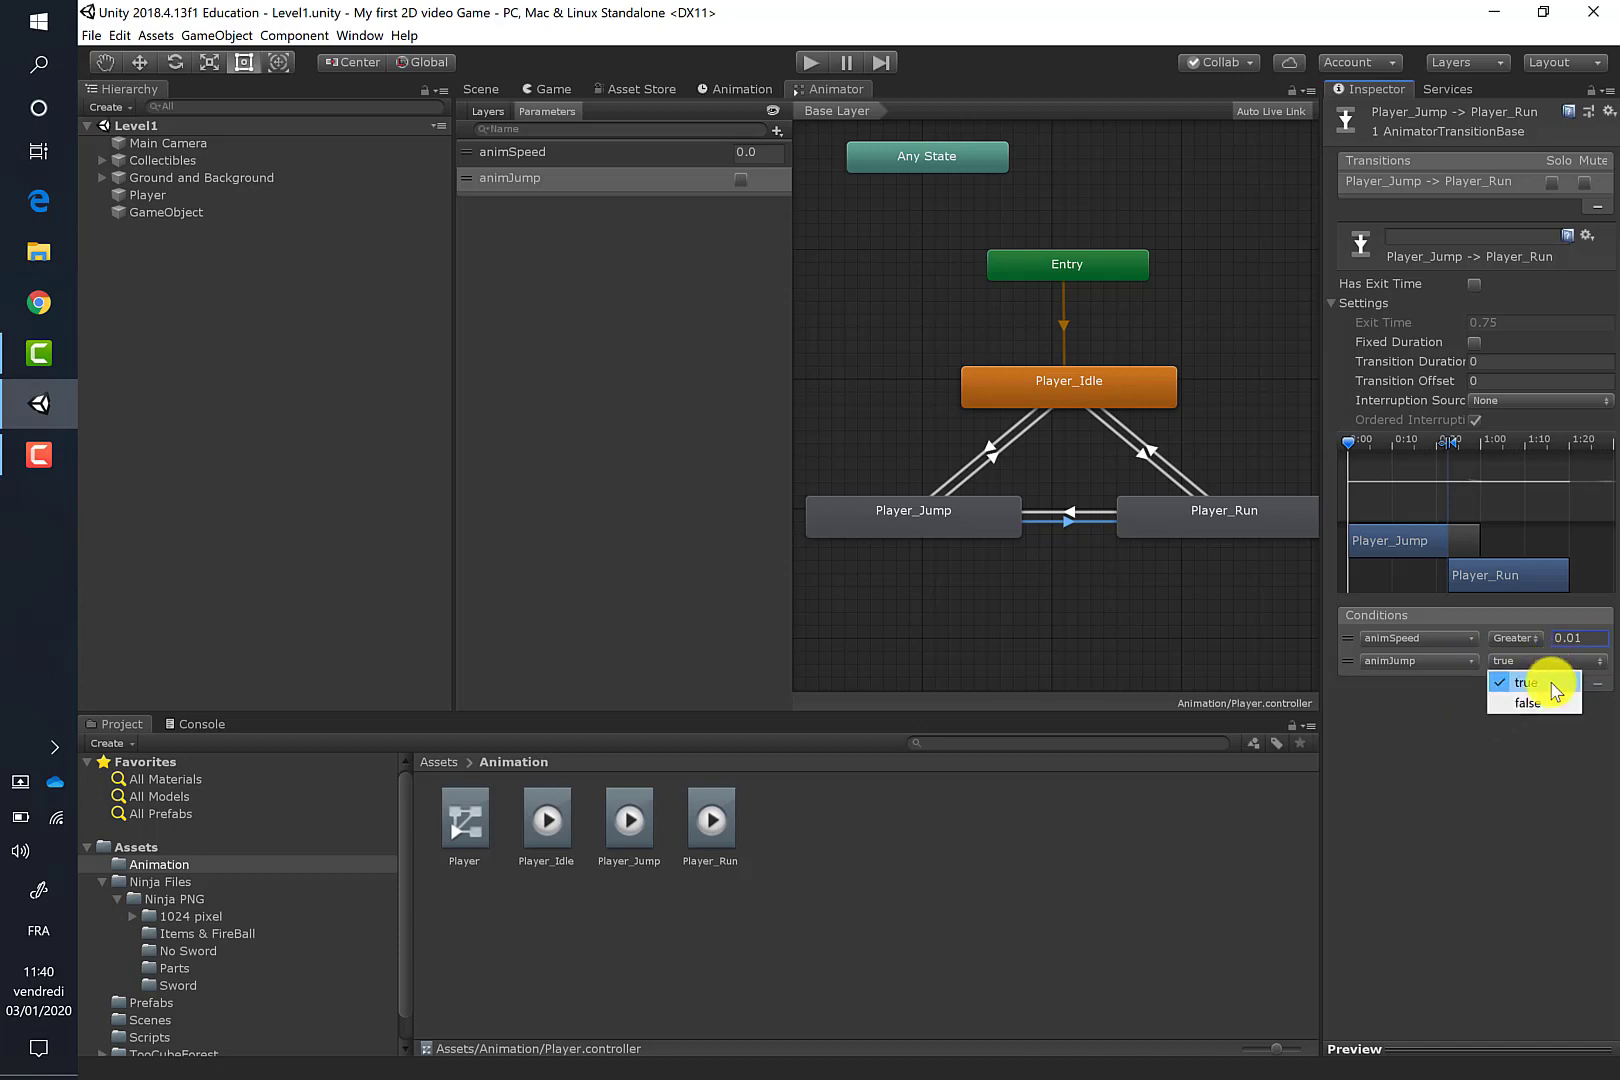
{"action": "left_click", "coordinate": [1548, 690]}
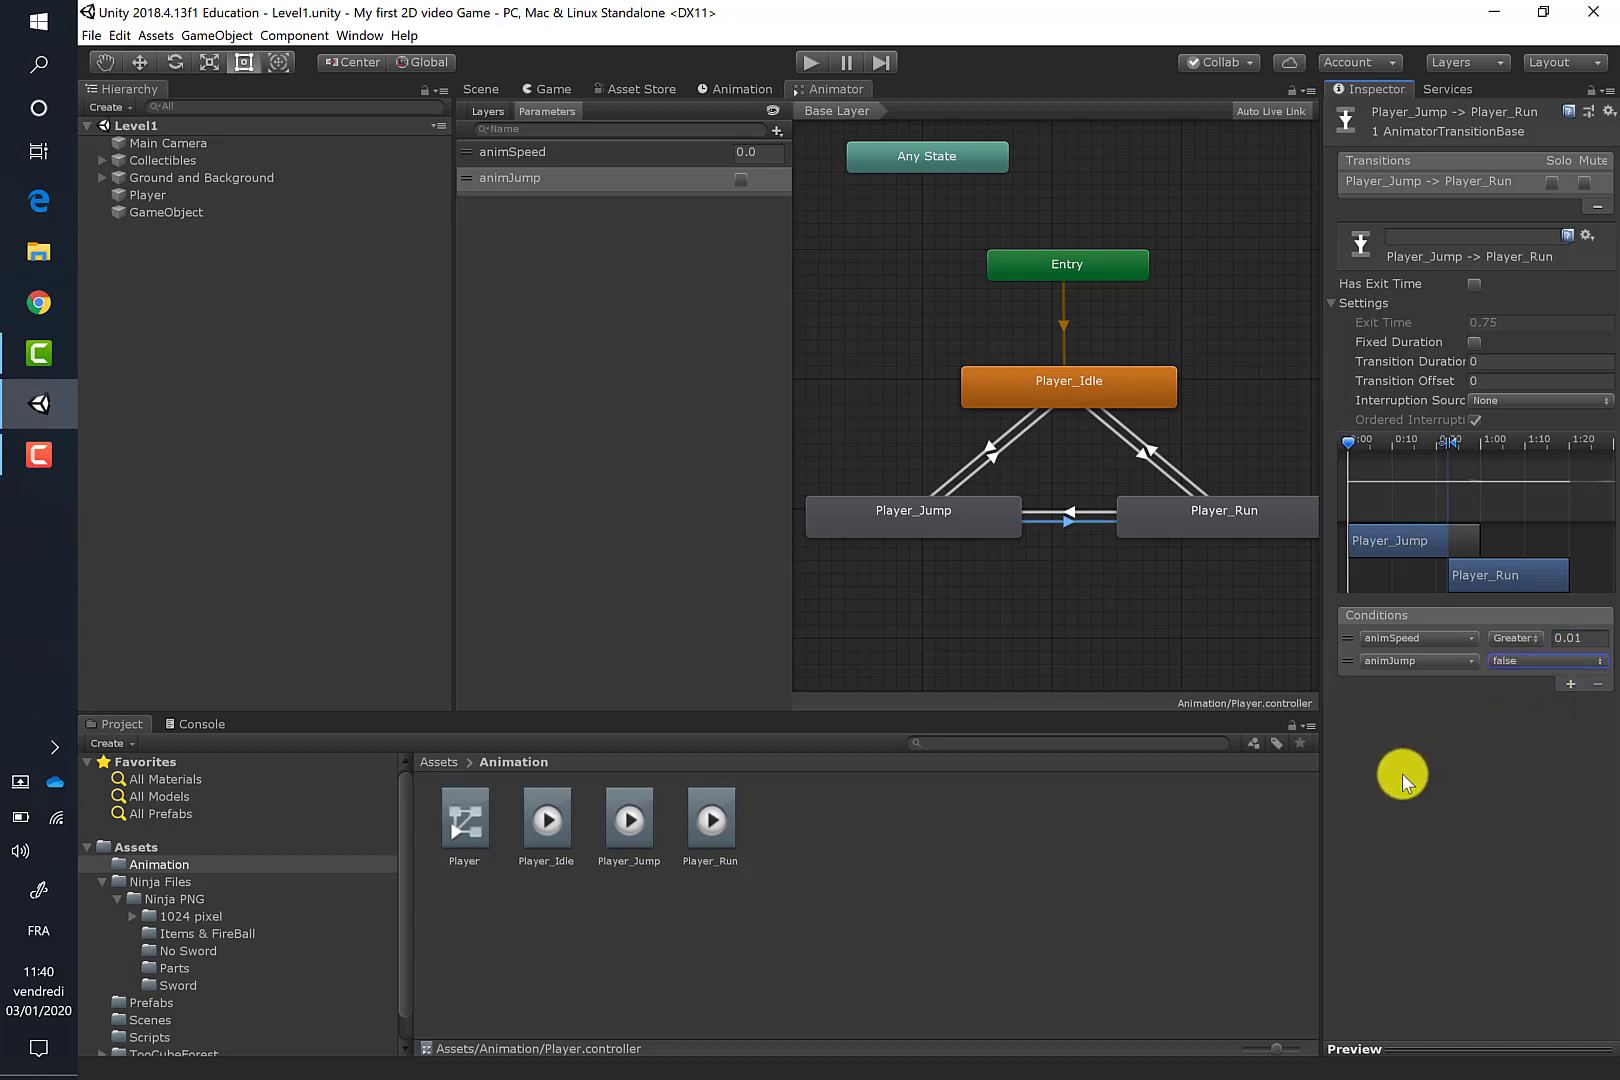